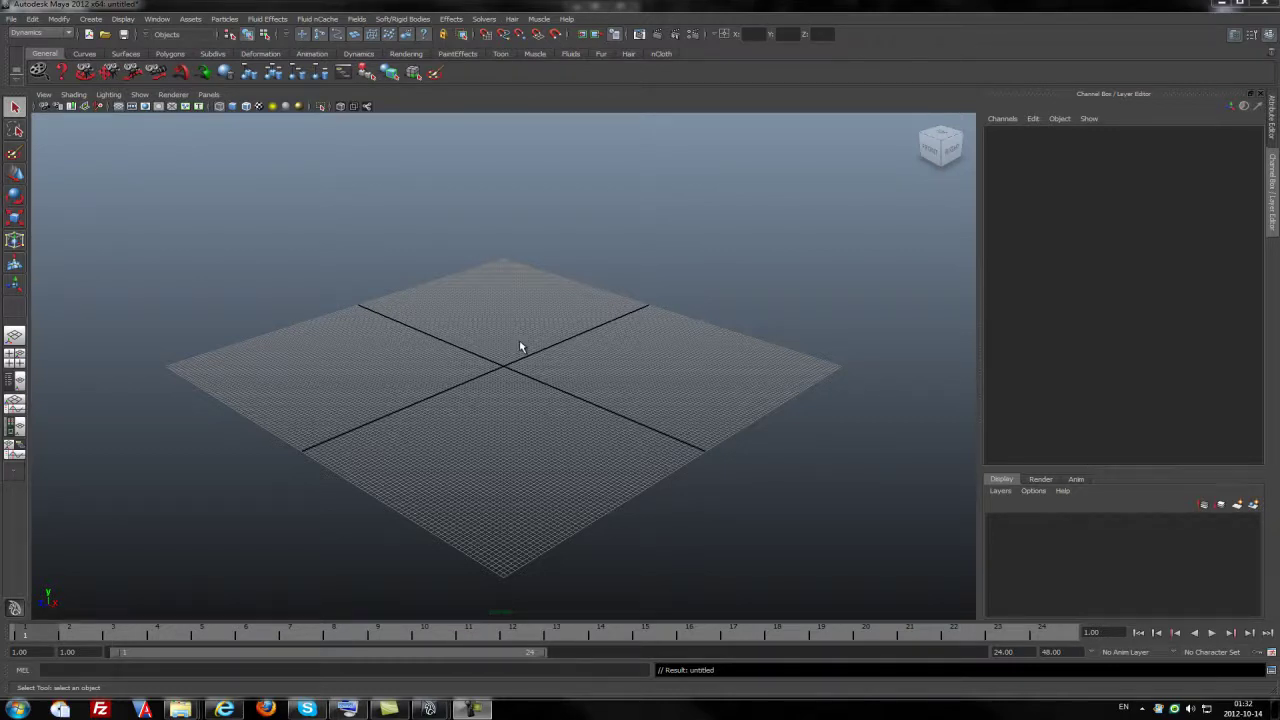
# - Switch from the single perspective panel to the four-panel layout
pyautogui.click(15, 358)
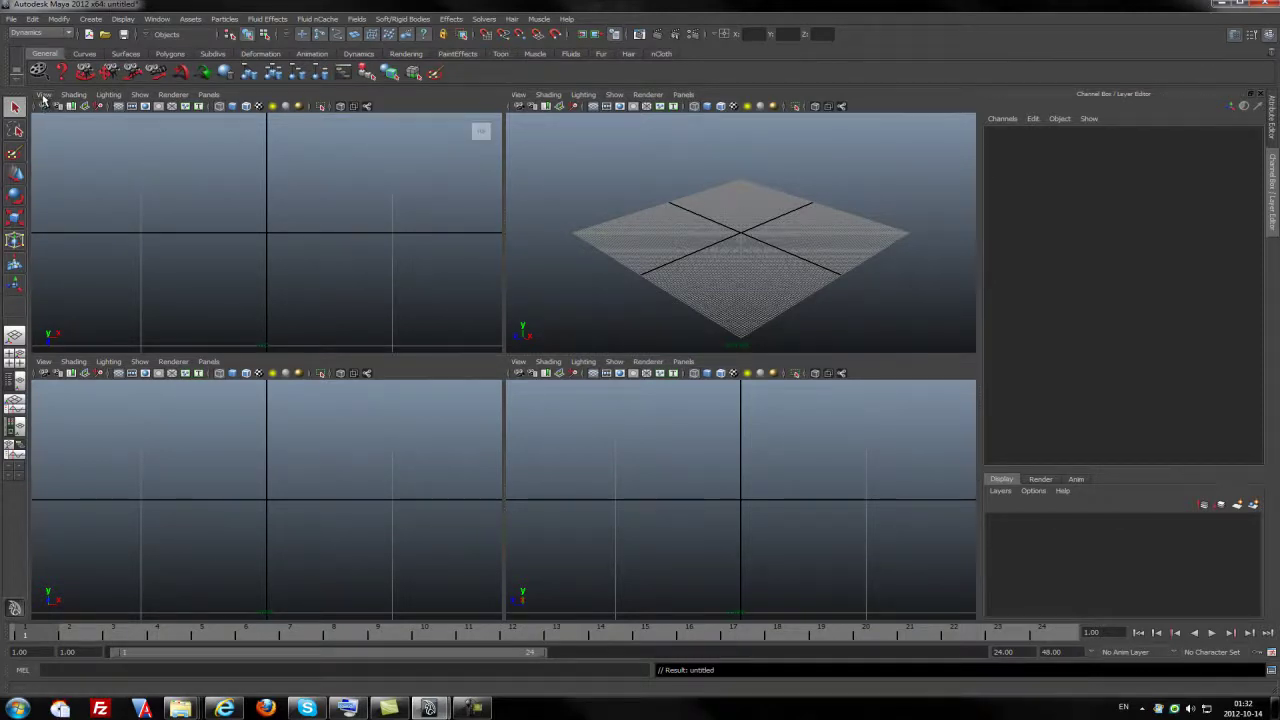
# - Import Desktop\knife\knife-top.jpg as the top view's image plane
pyautogui.click(43, 97)
pyautogui.moveTo(70, 255)
pyautogui.click(201, 263)
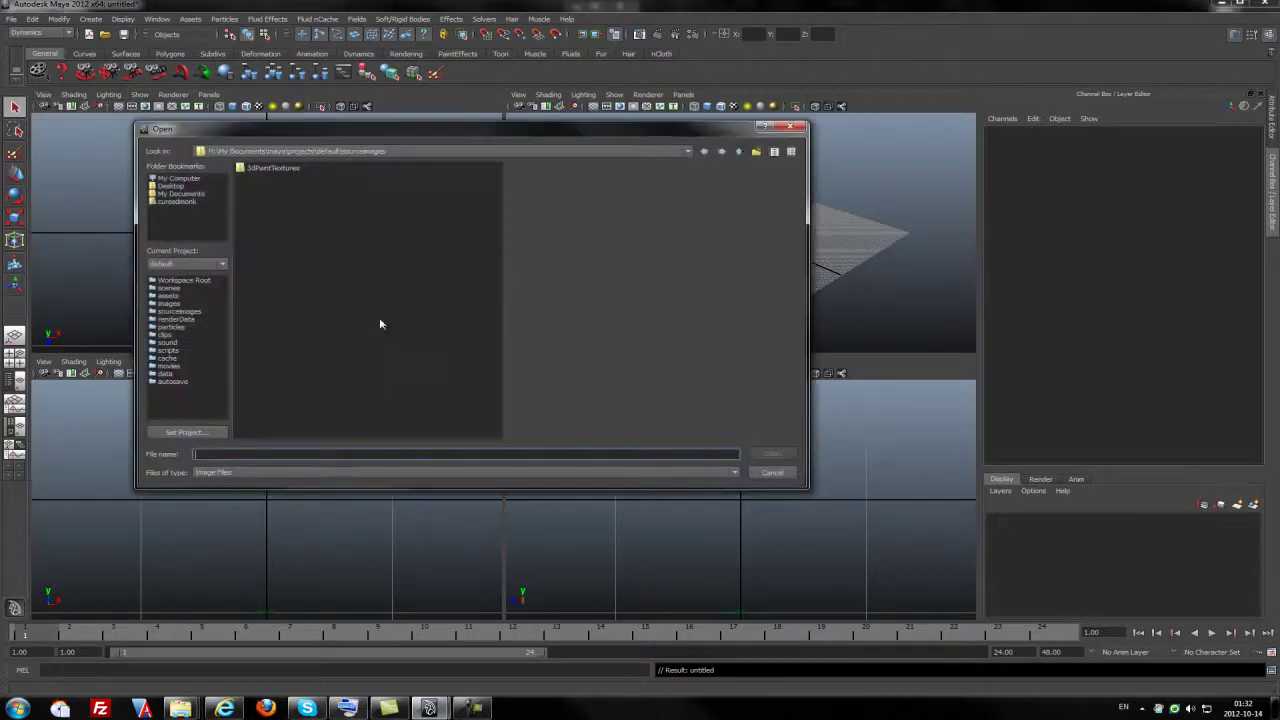
pyautogui.click(172, 187)
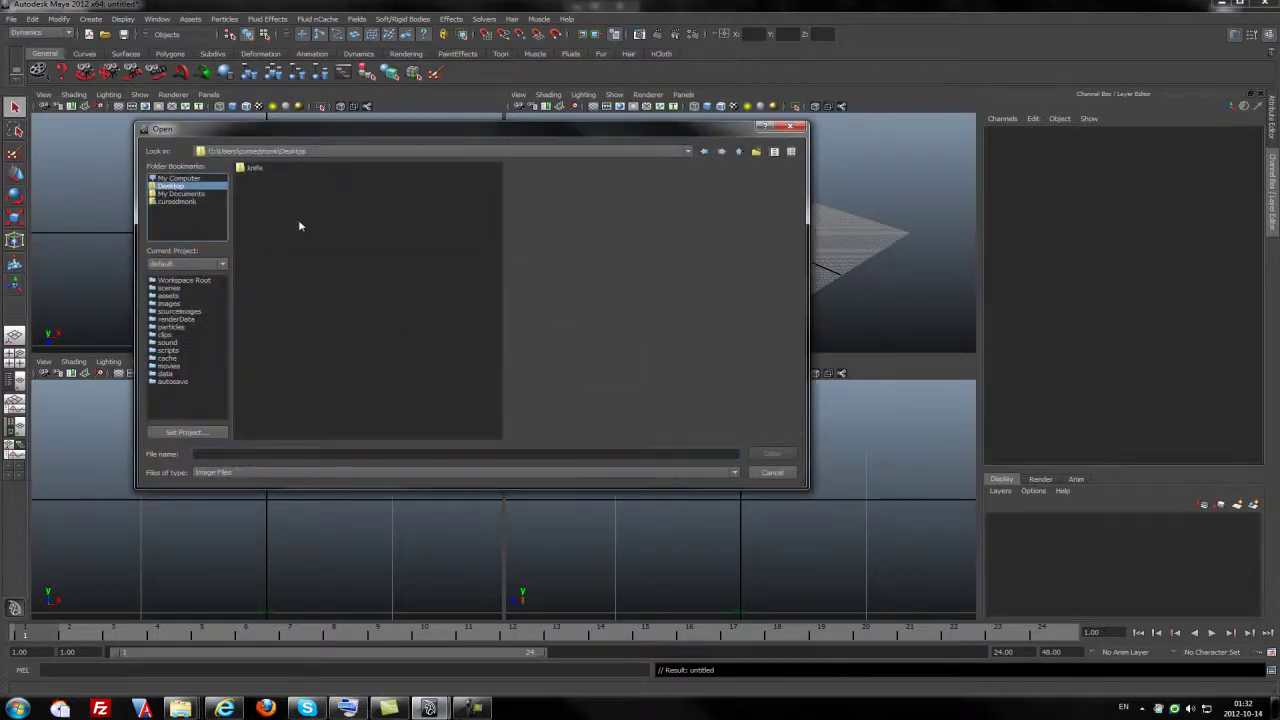
pyautogui.doubleClick(255, 169)
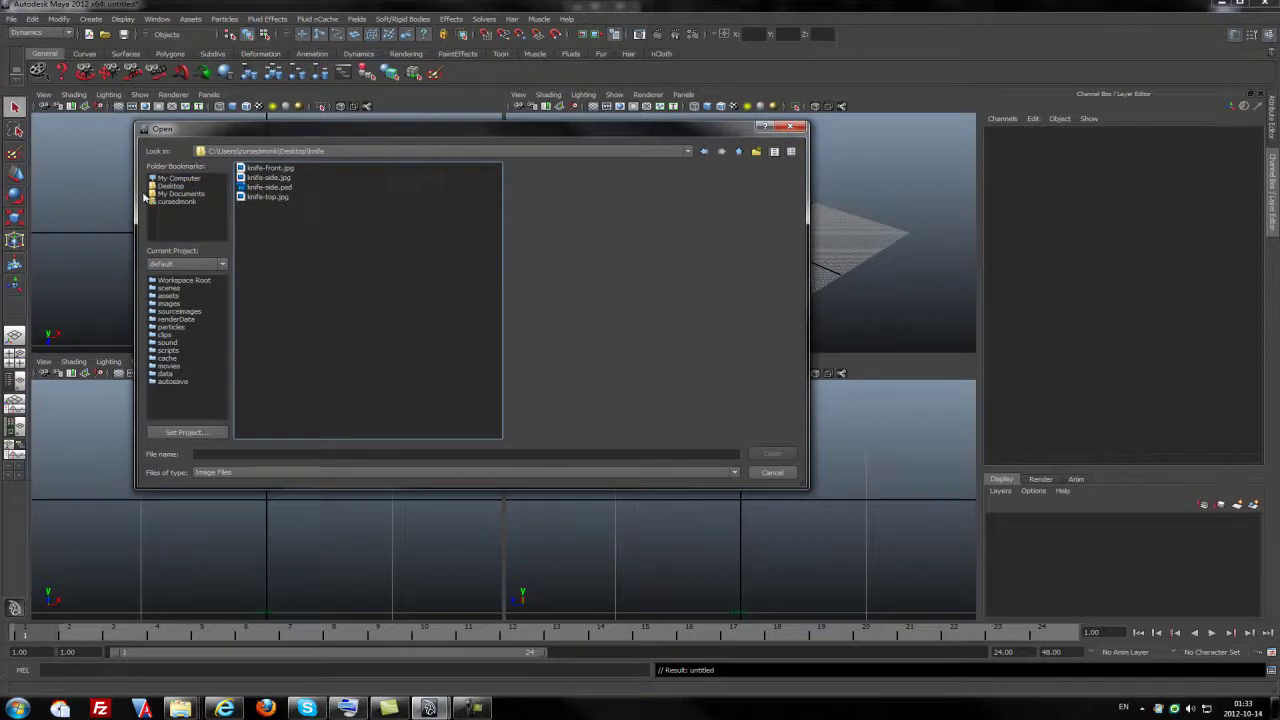
pyautogui.click(257, 199)
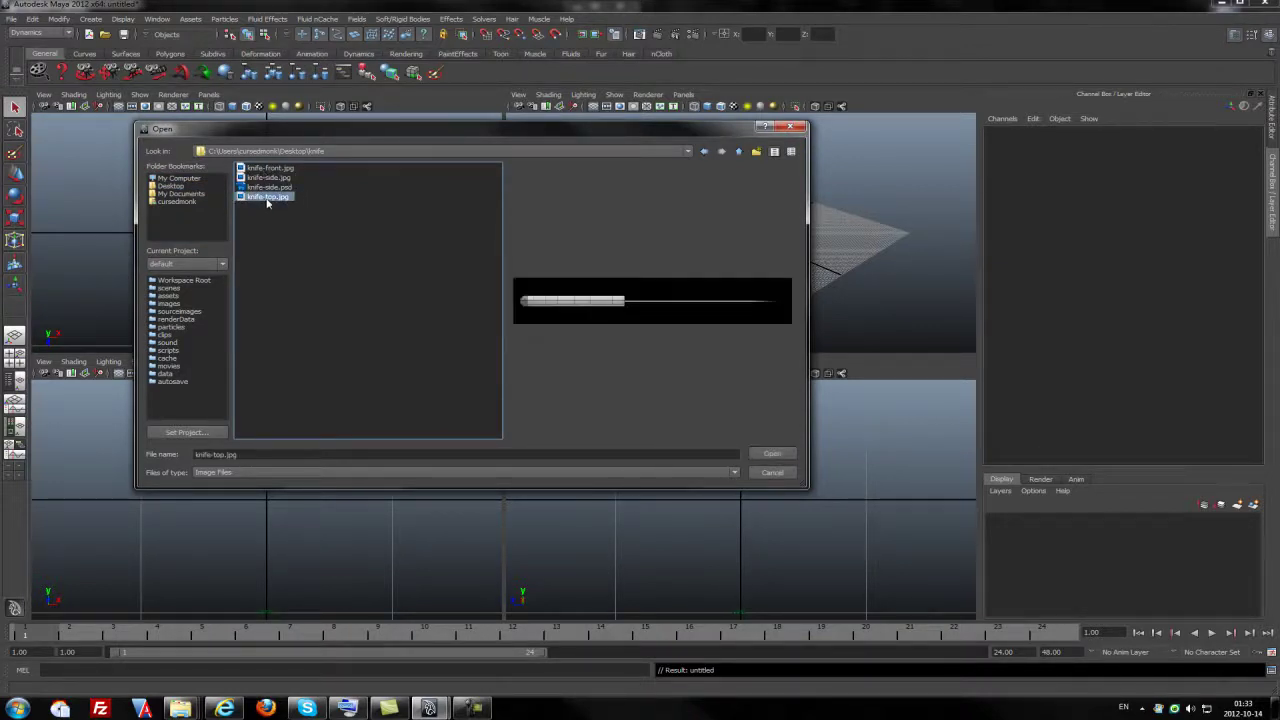
pyautogui.click(774, 454)
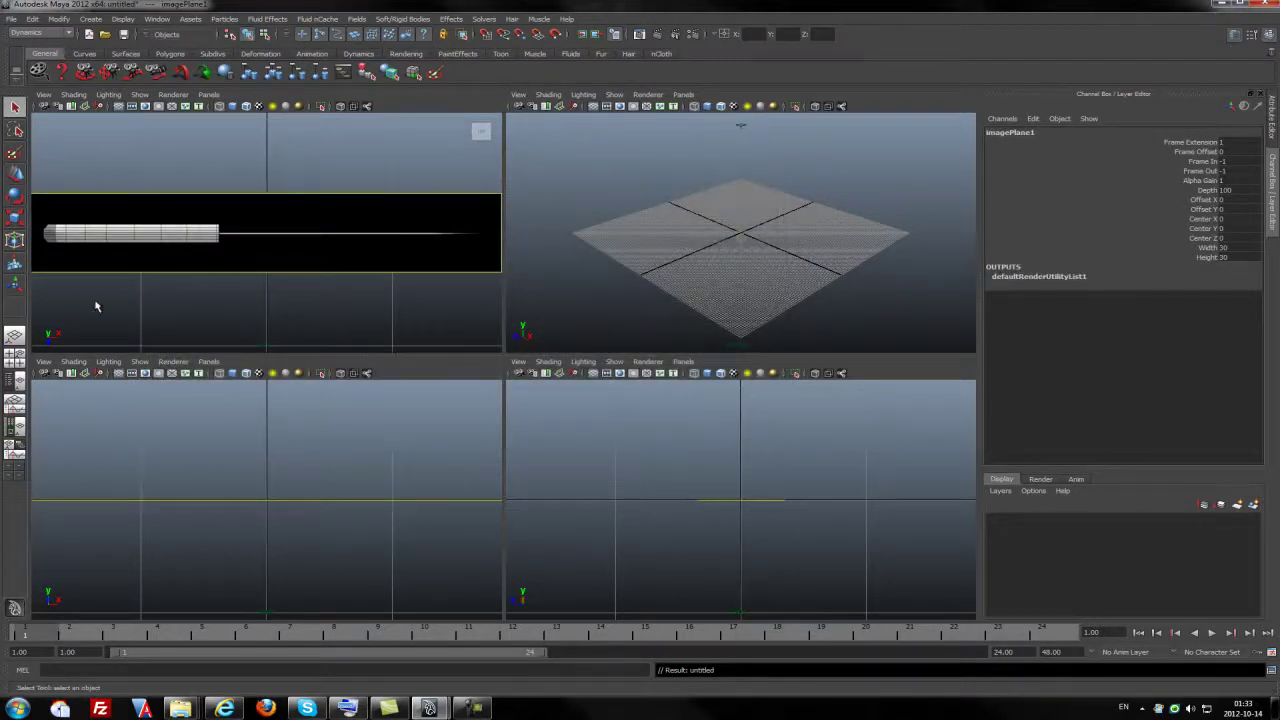
pyautogui.click(44, 361)
pyautogui.moveTo(70, 522)
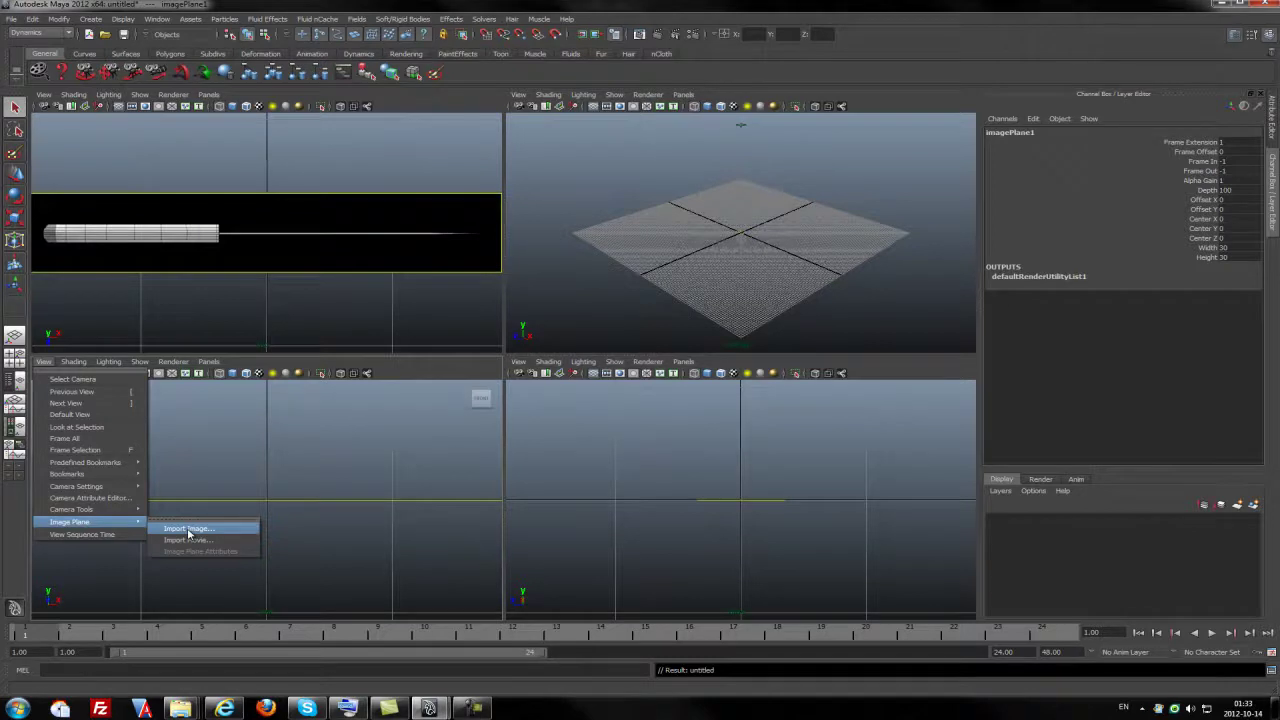
# - Load knife-front.jpg from Desktop\knife as the front view's image plane
pyautogui.click(188, 529)
pyautogui.click(170, 187)
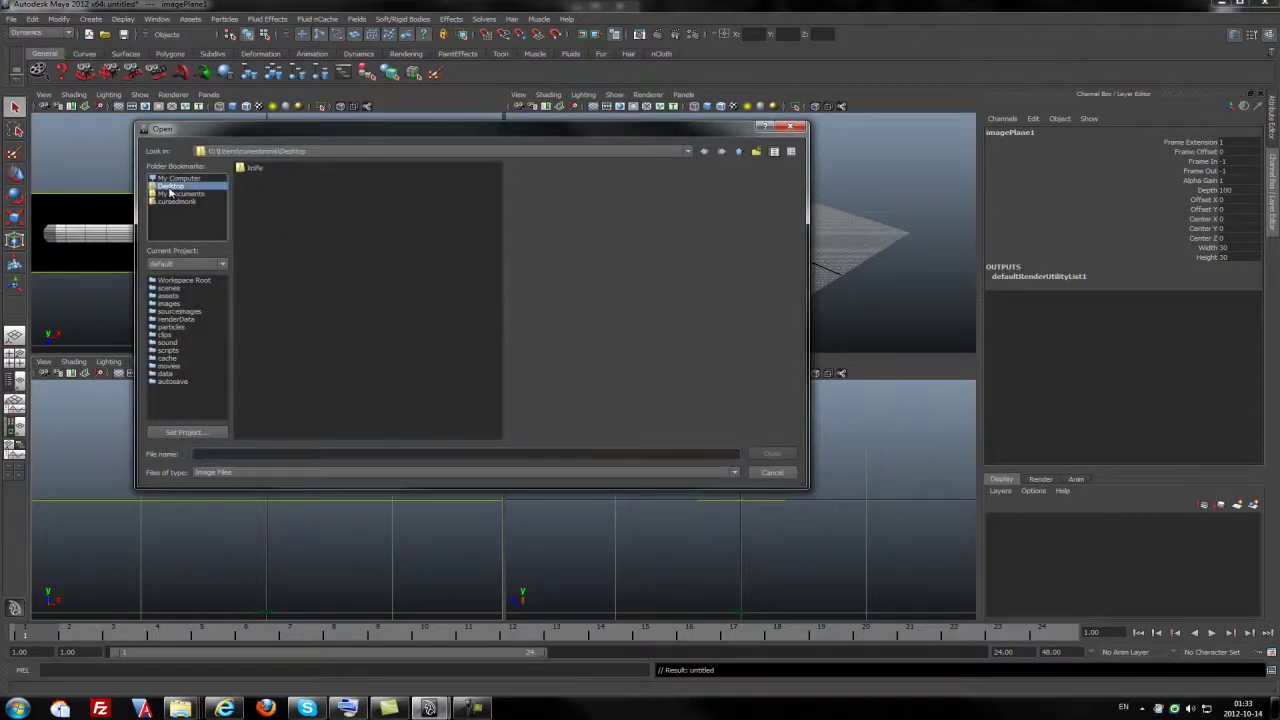
pyautogui.doubleClick(258, 168)
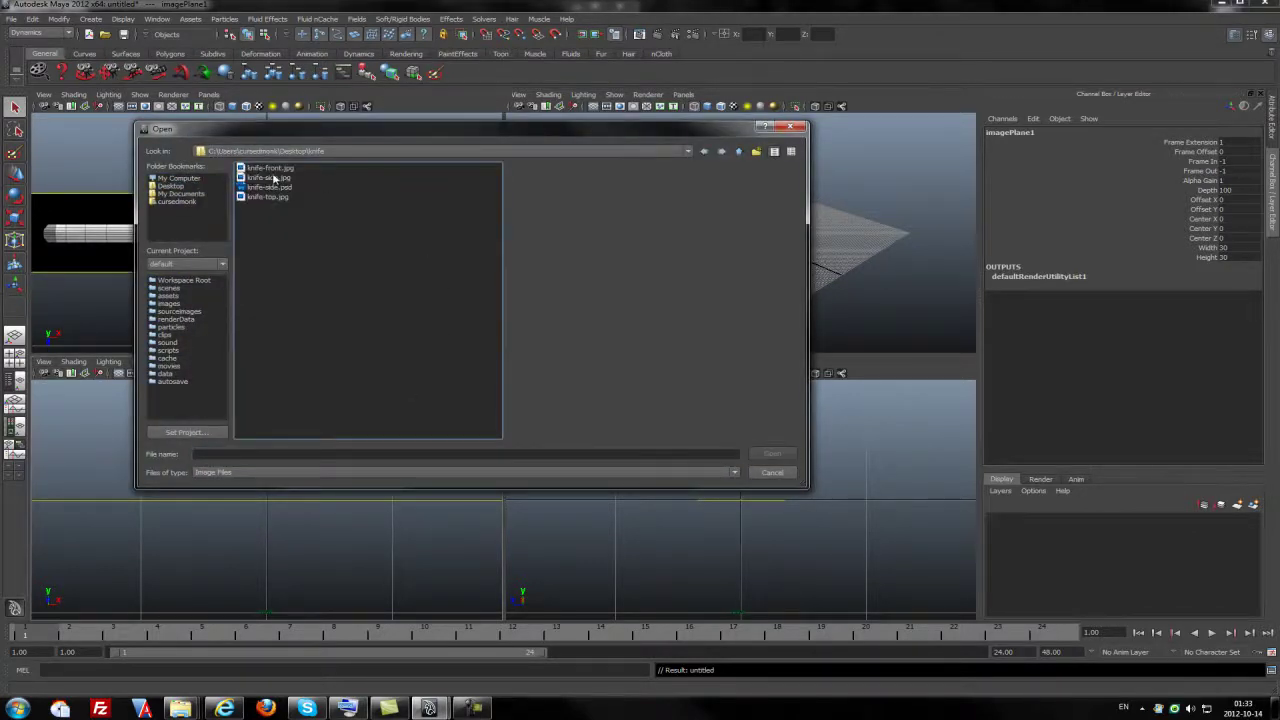
pyautogui.doubleClick(270, 169)
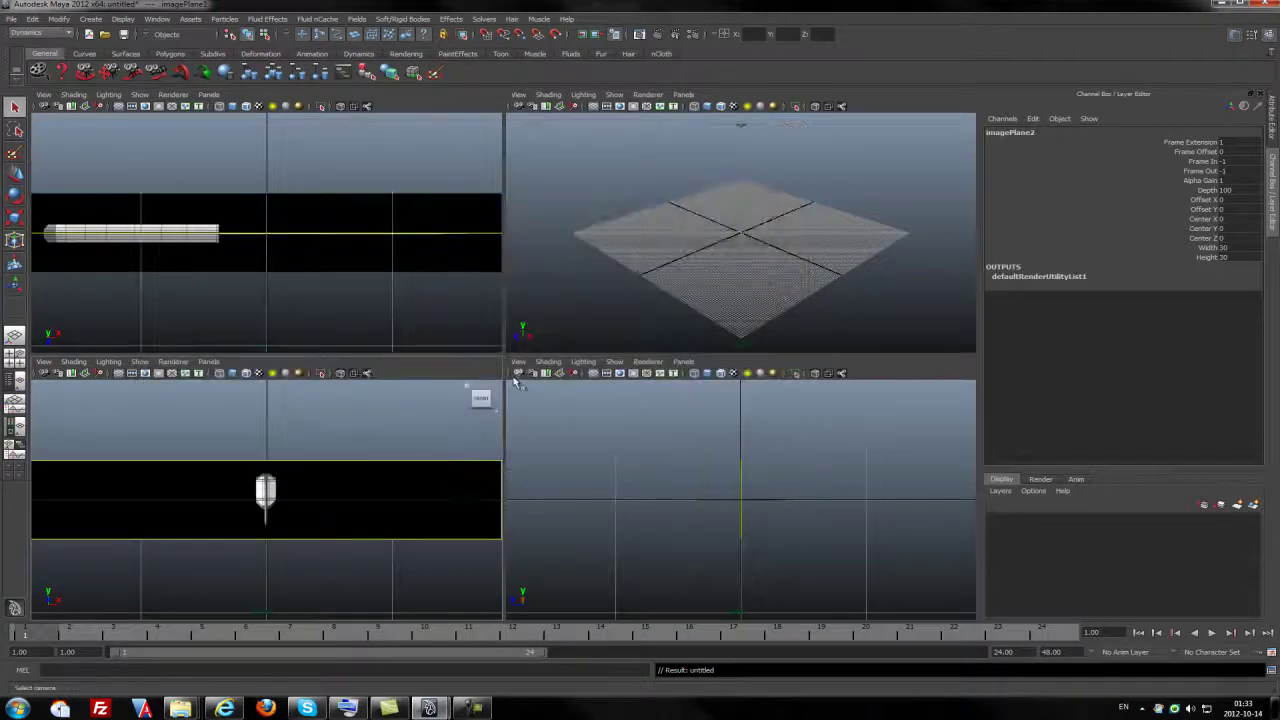
pyautogui.click(518, 362)
pyautogui.moveTo(545, 522)
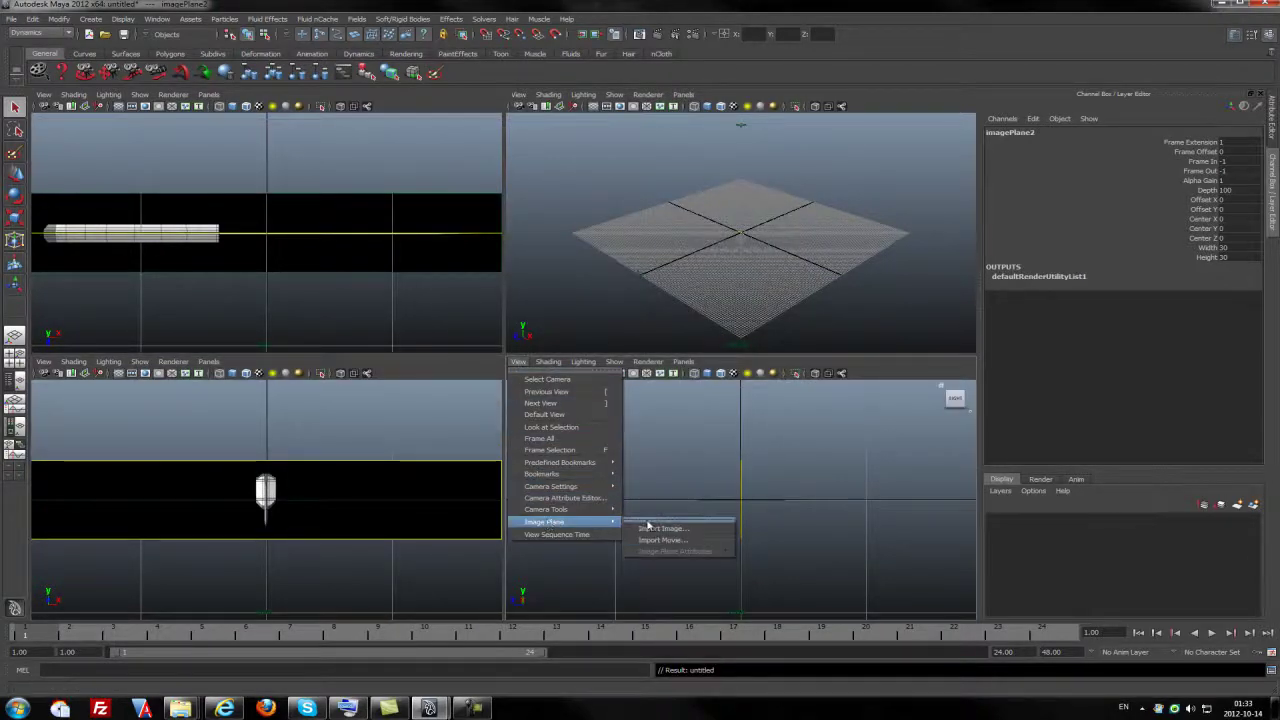
# - Load knife-side.jpg from Desktop\knife as the side view's image plane
pyautogui.click(704, 530)
pyautogui.click(180, 187)
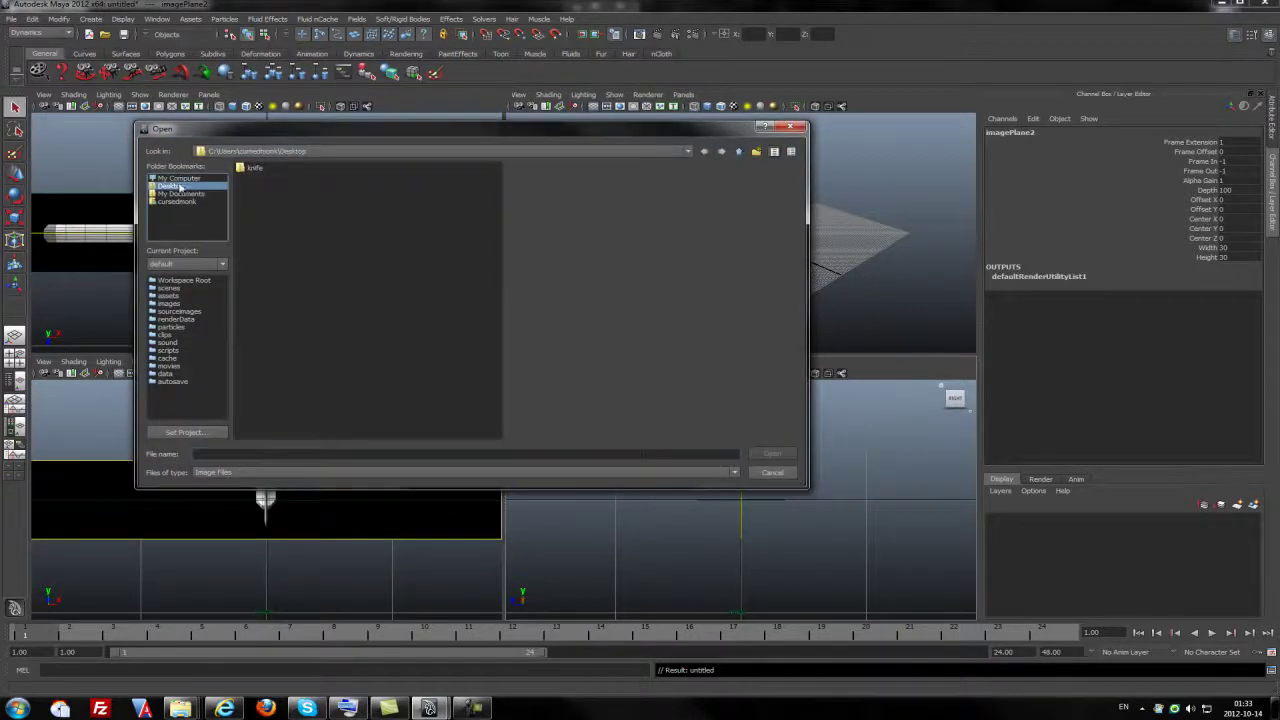
pyautogui.doubleClick(250, 167)
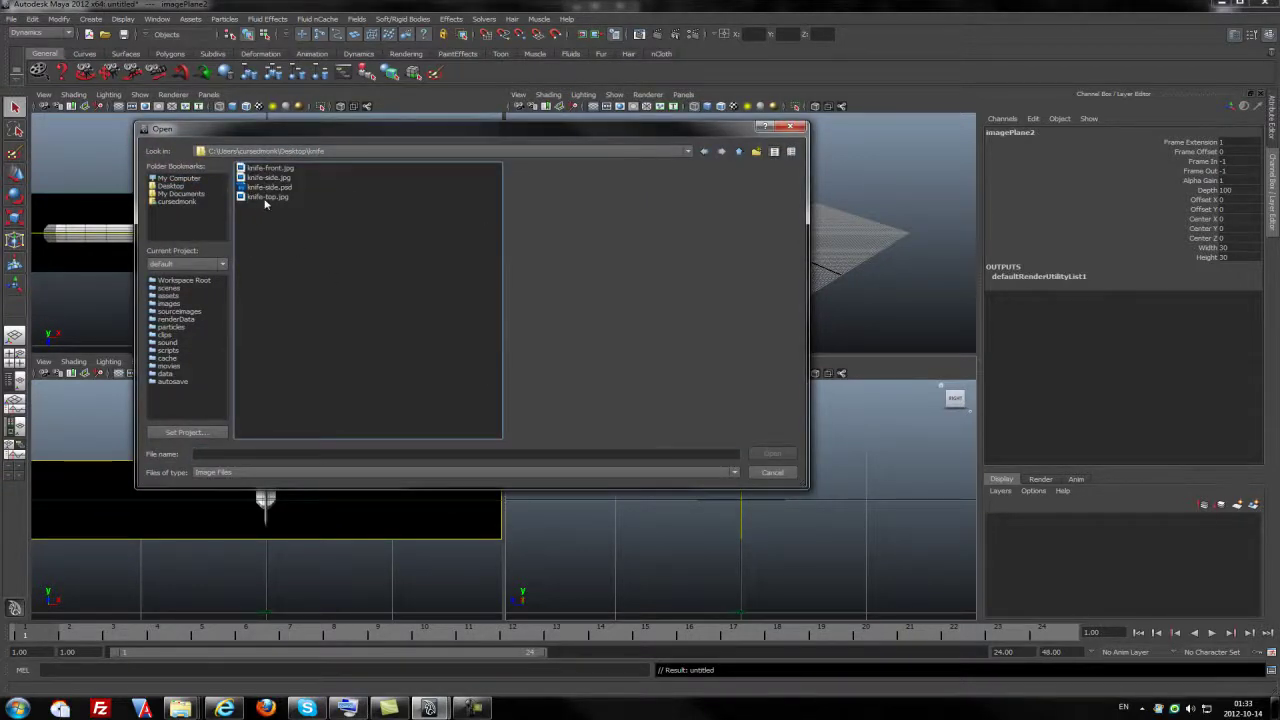
pyautogui.doubleClick(268, 177)
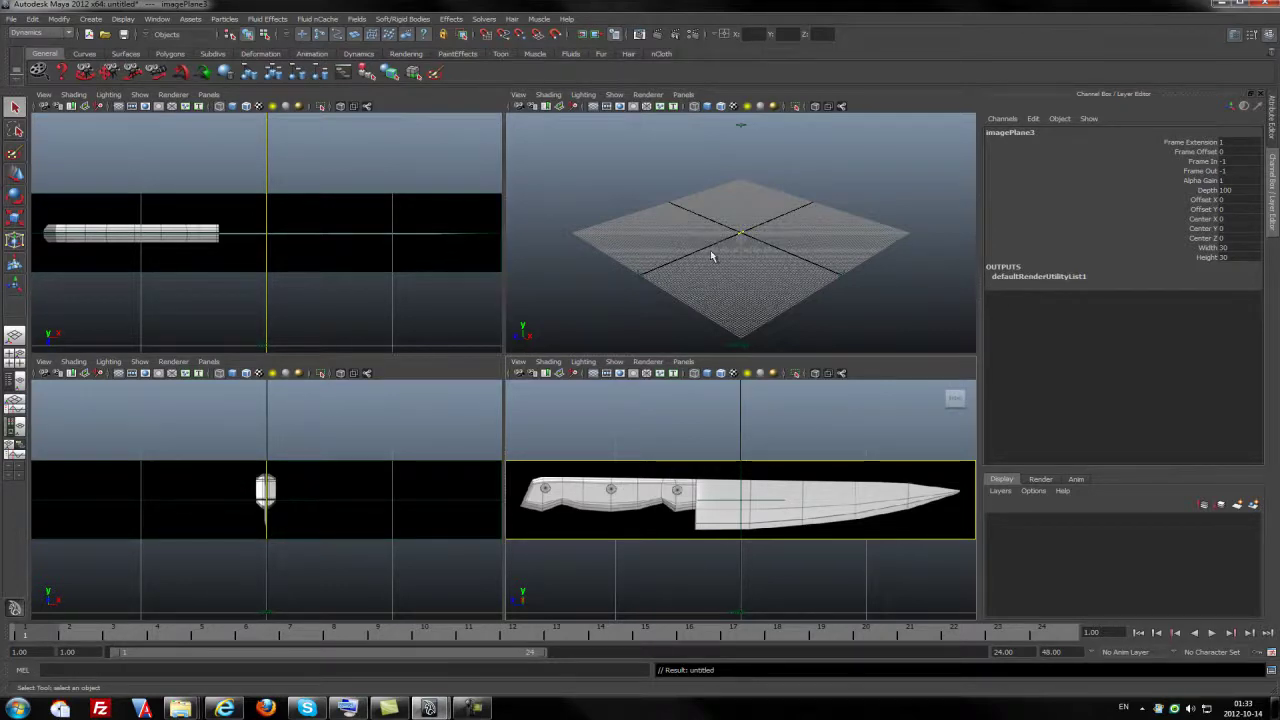
# - Maximise the perspective view, zoom and orbit around the crossed planes, and select the top camera
pyautogui.press('space')
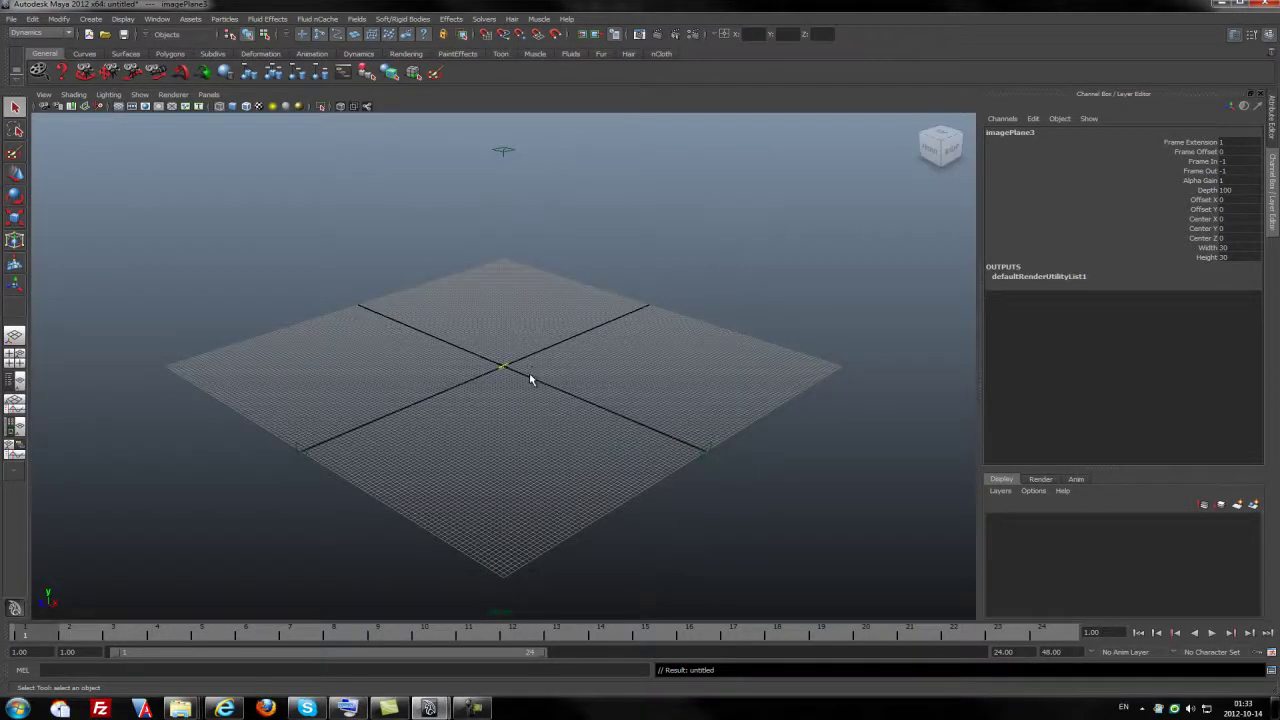
pyautogui.scroll(3, 506, 382)
pyautogui.scroll(3, 506, 382)
pyautogui.scroll(3, 505, 388)
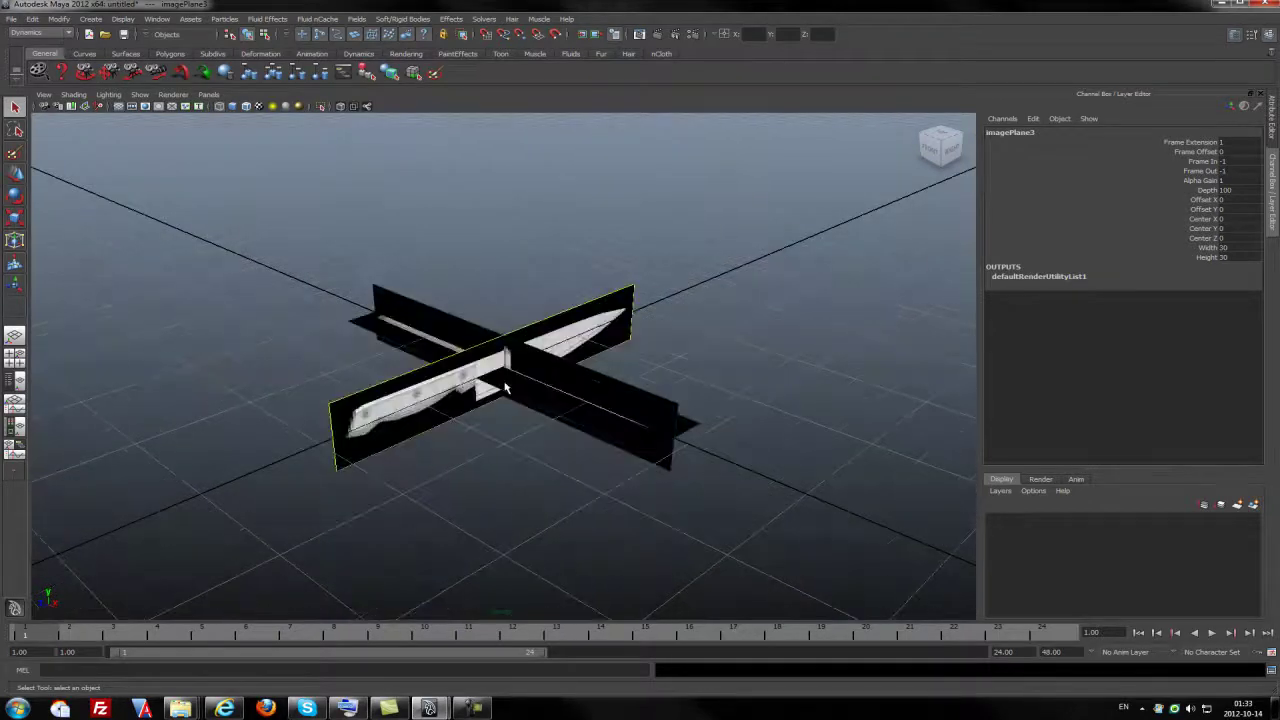
pyautogui.moveTo(505, 388)
pyautogui.keyDown('alt'); pyautogui.mouseDown()
pyautogui.moveTo(572, 421)
pyautogui.moveTo(500, 366)
pyautogui.moveTo(420, 357)
pyautogui.moveTo(593, 416)
pyautogui.moveTo(597, 397)
pyautogui.moveTo(563, 402)
pyautogui.moveTo(731, 406)
pyautogui.moveTo(560, 420)
pyautogui.moveTo(717, 404)
pyautogui.moveTo(572, 411)
pyautogui.moveTo(609, 420)
pyautogui.moveTo(594, 429)
pyautogui.mouseUp(); pyautogui.keyUp('alt')
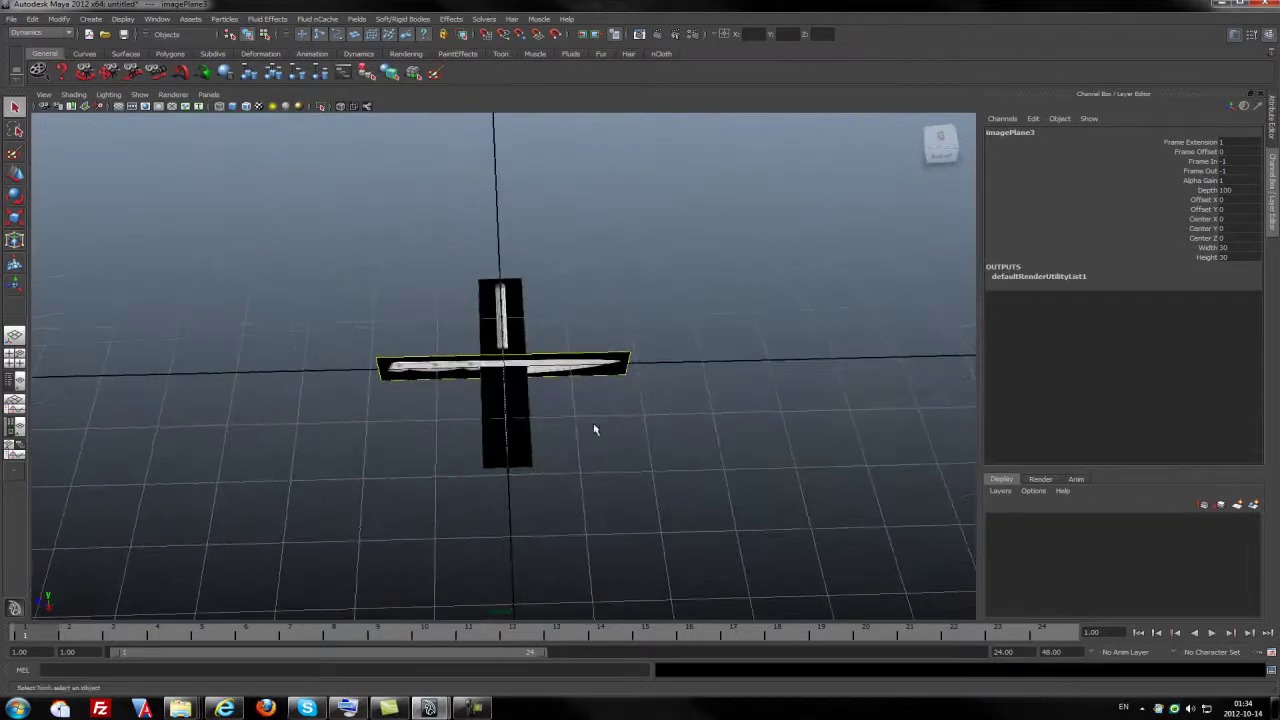
pyautogui.click(528, 420)
pyautogui.moveTo(582, 441)
pyautogui.keyDown('alt'); pyautogui.mouseDown()
pyautogui.moveTo(714, 400)
pyautogui.moveTo(626, 414)
pyautogui.moveTo(625, 427)
pyautogui.mouseUp(); pyautogui.keyUp('alt')
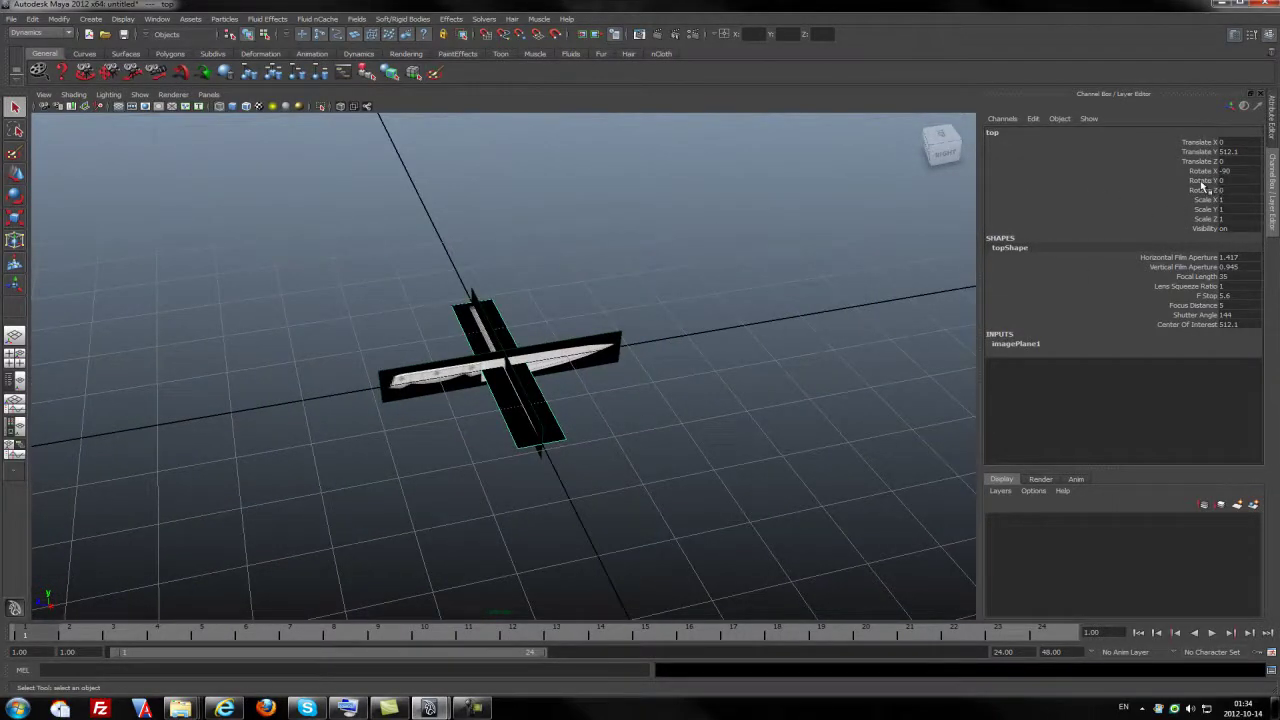
# - Enter 90 for the top camera's Rotate Y and orbit to check it
pyautogui.click(1205, 180)
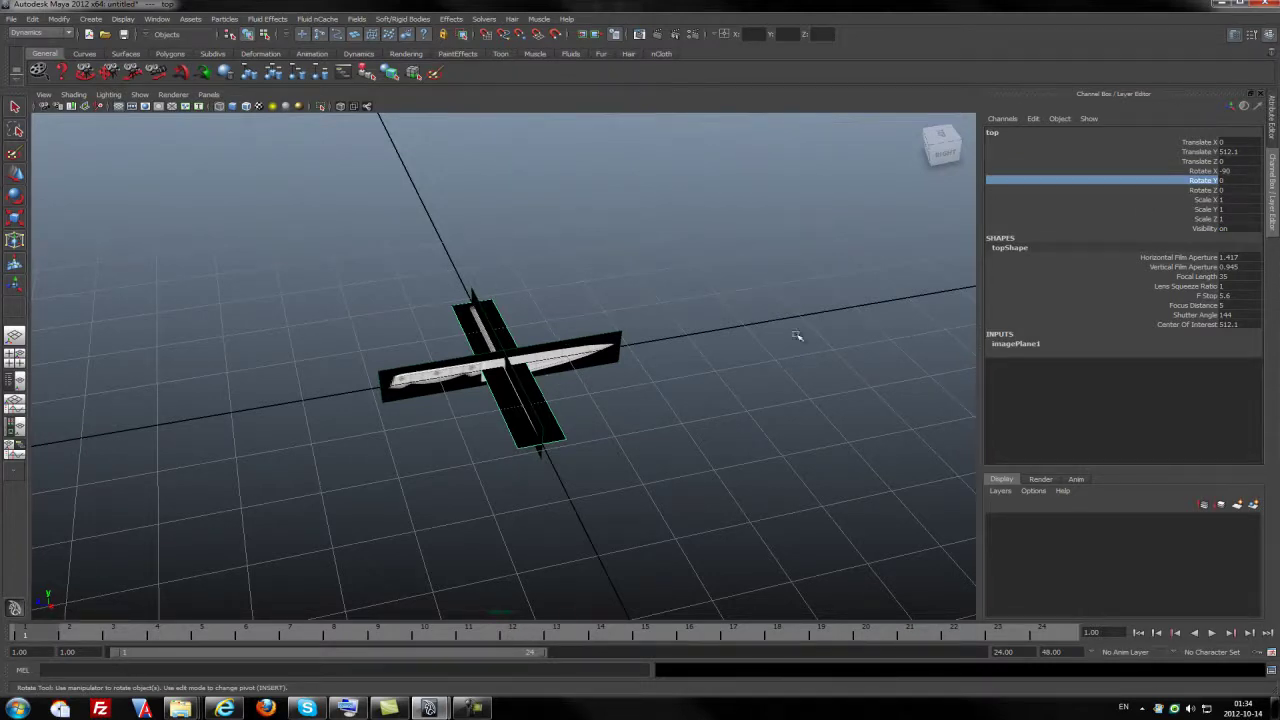
pyautogui.click(1230, 181)
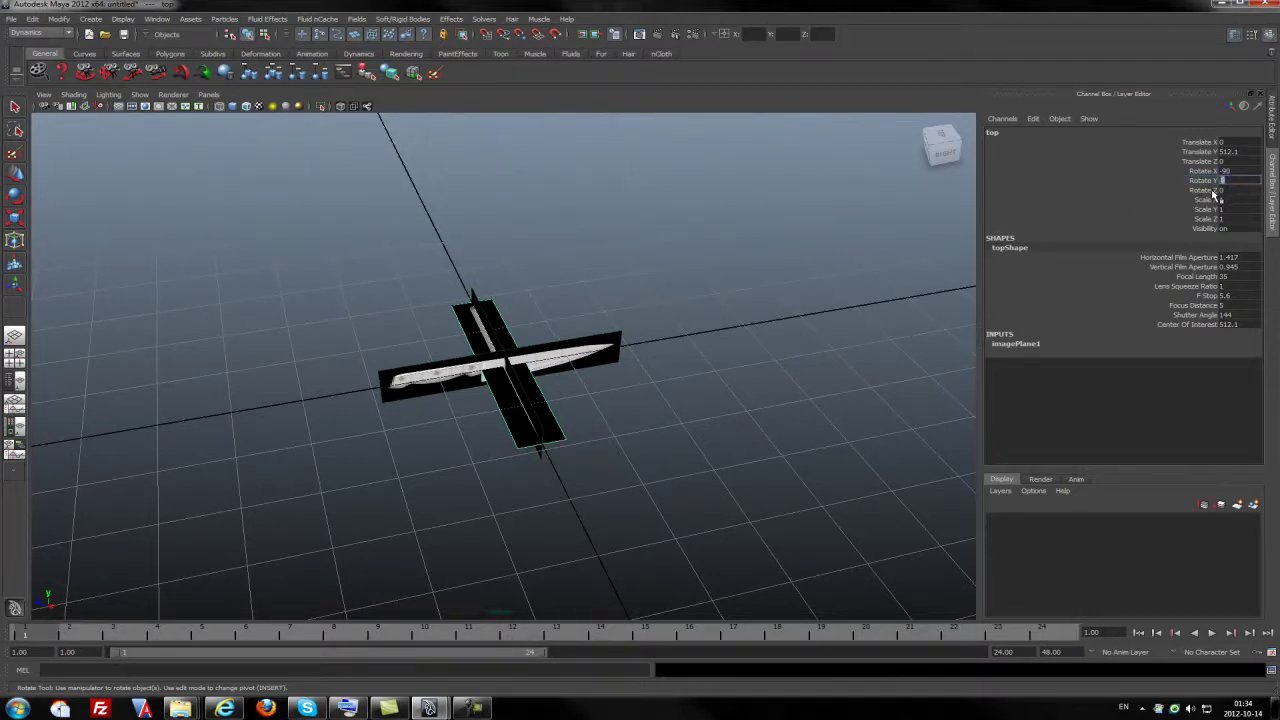
pyautogui.write('90')
pyautogui.press('Return')
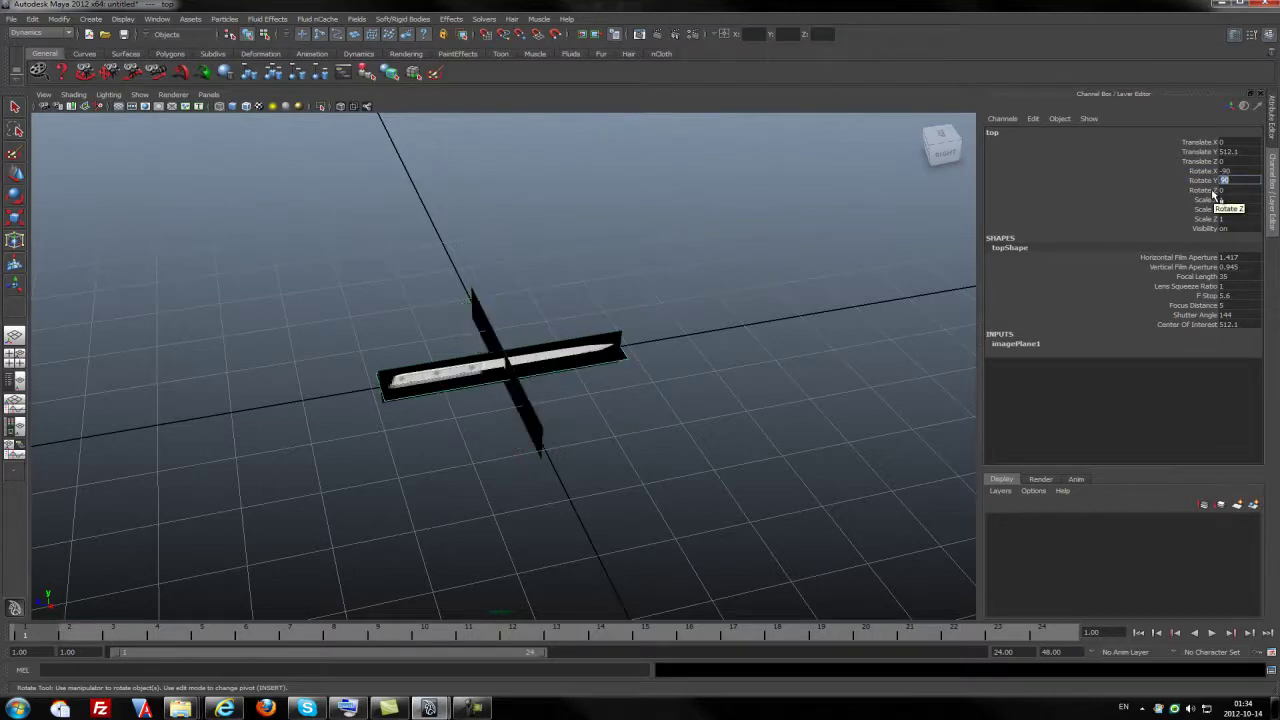
pyautogui.moveTo(629, 323)
pyautogui.keyDown('alt'); pyautogui.mouseDown()
pyautogui.moveTo(657, 380)
pyautogui.moveTo(729, 371)
pyautogui.moveTo(867, 306)
pyautogui.moveTo(777, 309)
pyautogui.moveTo(691, 249)
pyautogui.moveTo(680, 226)
pyautogui.moveTo(511, 221)
pyautogui.moveTo(471, 309)
pyautogui.moveTo(571, 334)
pyautogui.mouseUp(); pyautogui.keyUp('alt')
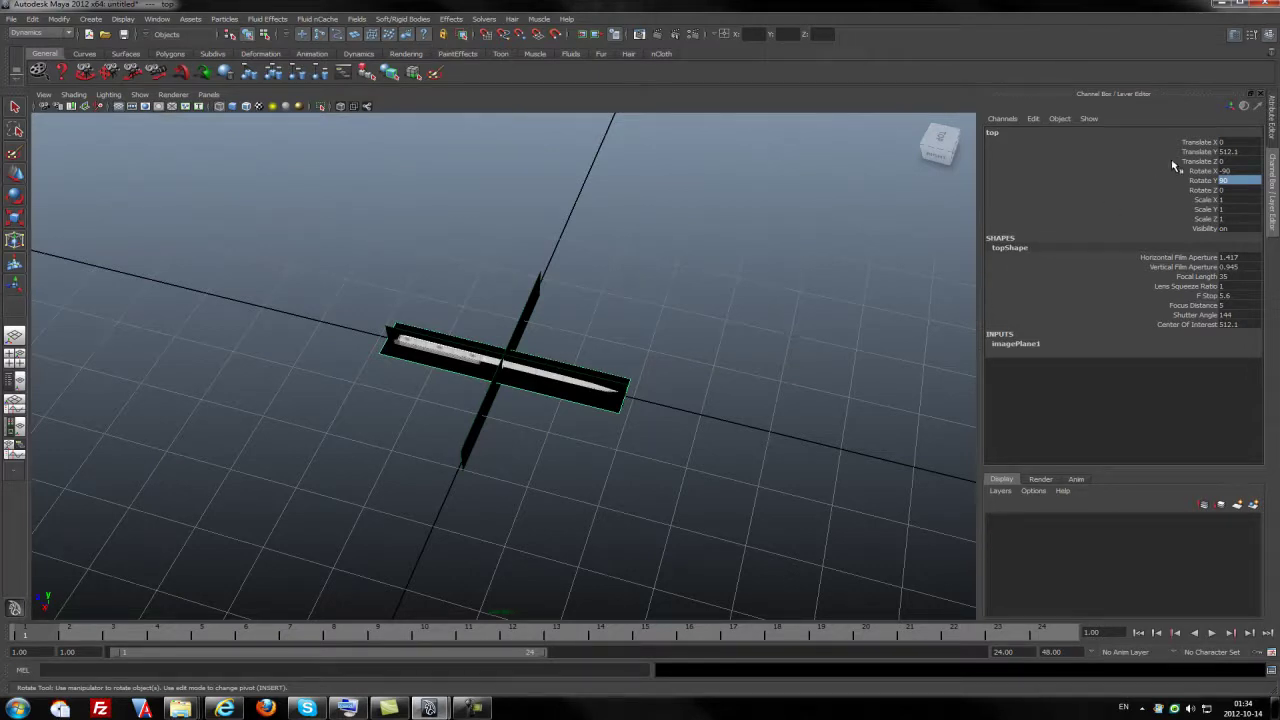
# - Undo an accidental interactive Y rotation of the top camera
pyautogui.click(1203, 181)
pyautogui.moveTo(760, 211)
pyautogui.mouseDown(button='middle')
pyautogui.moveTo(640, 214)
pyautogui.moveTo(834, 207)
pyautogui.mouseUp(button='middle')
pyautogui.click(765, 213)
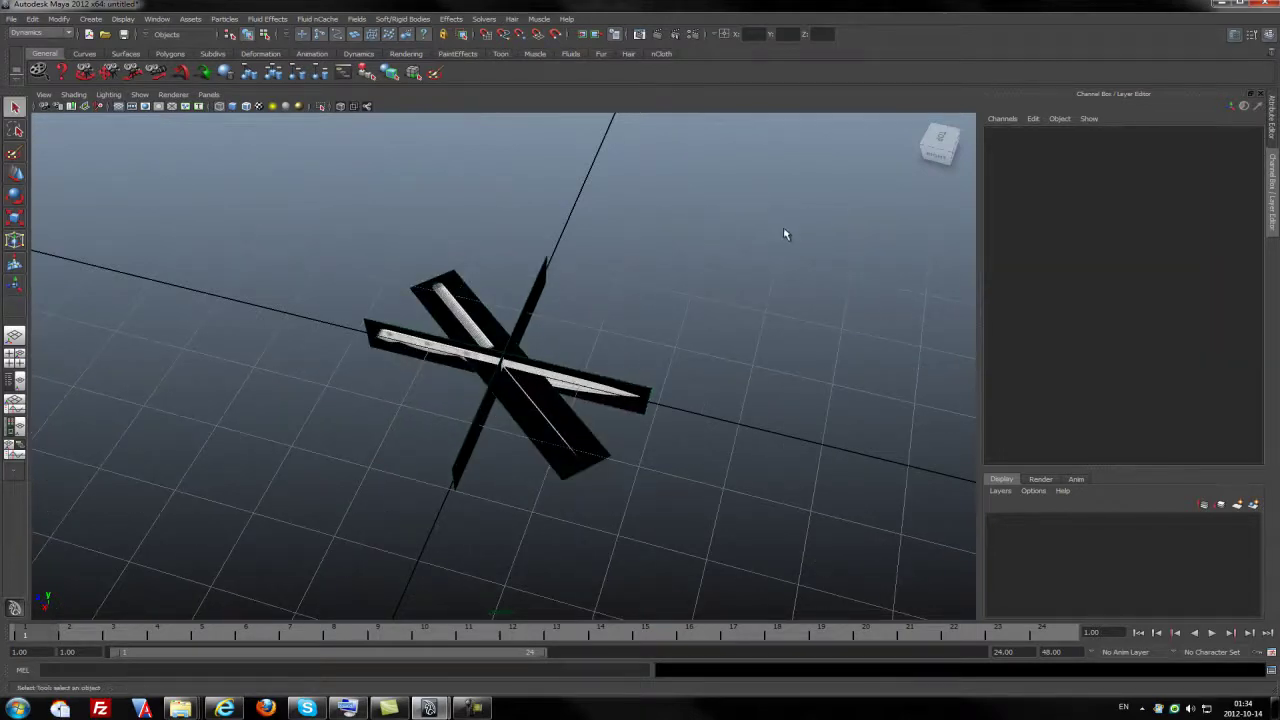
pyautogui.hotkey('ctrl', 'z')
pyautogui.hotkey('ctrl', 'z')
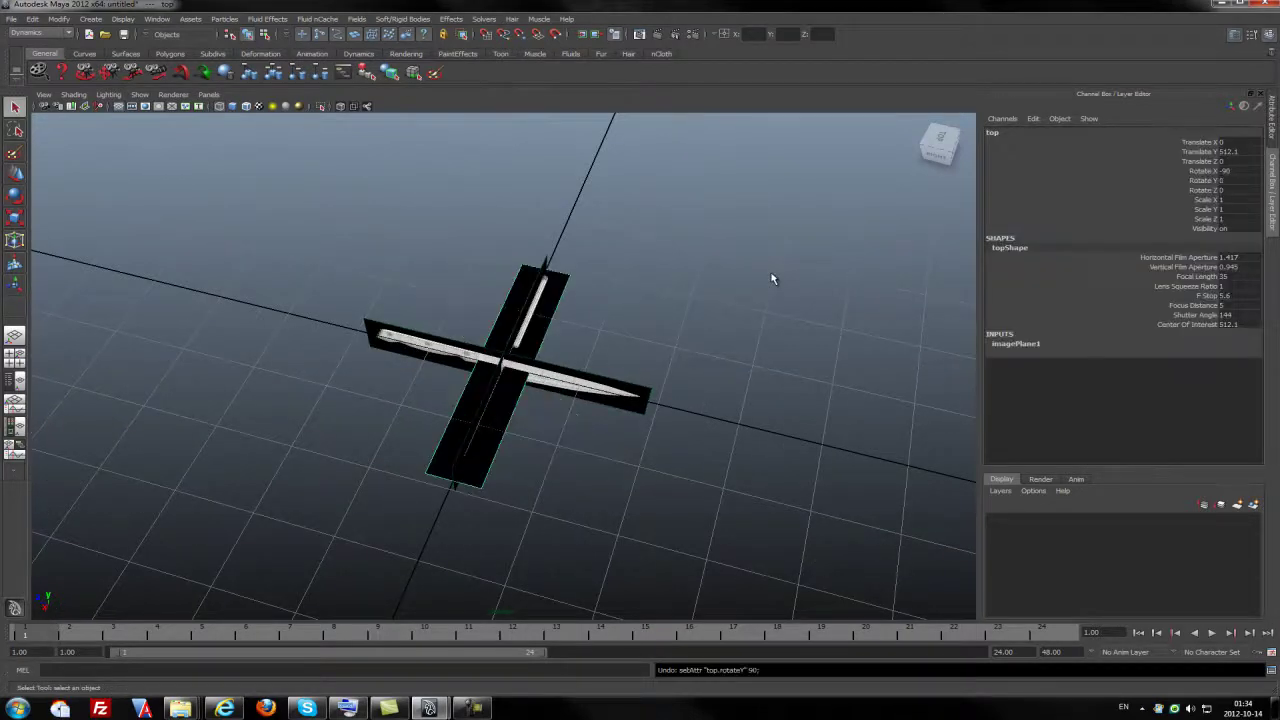
# - Re-enter Rotate Y 90 on the top camera and orbit and zoom to verify alignment
pyautogui.doubleClick(1228, 180)
pyautogui.write('90')
pyautogui.press('Return')
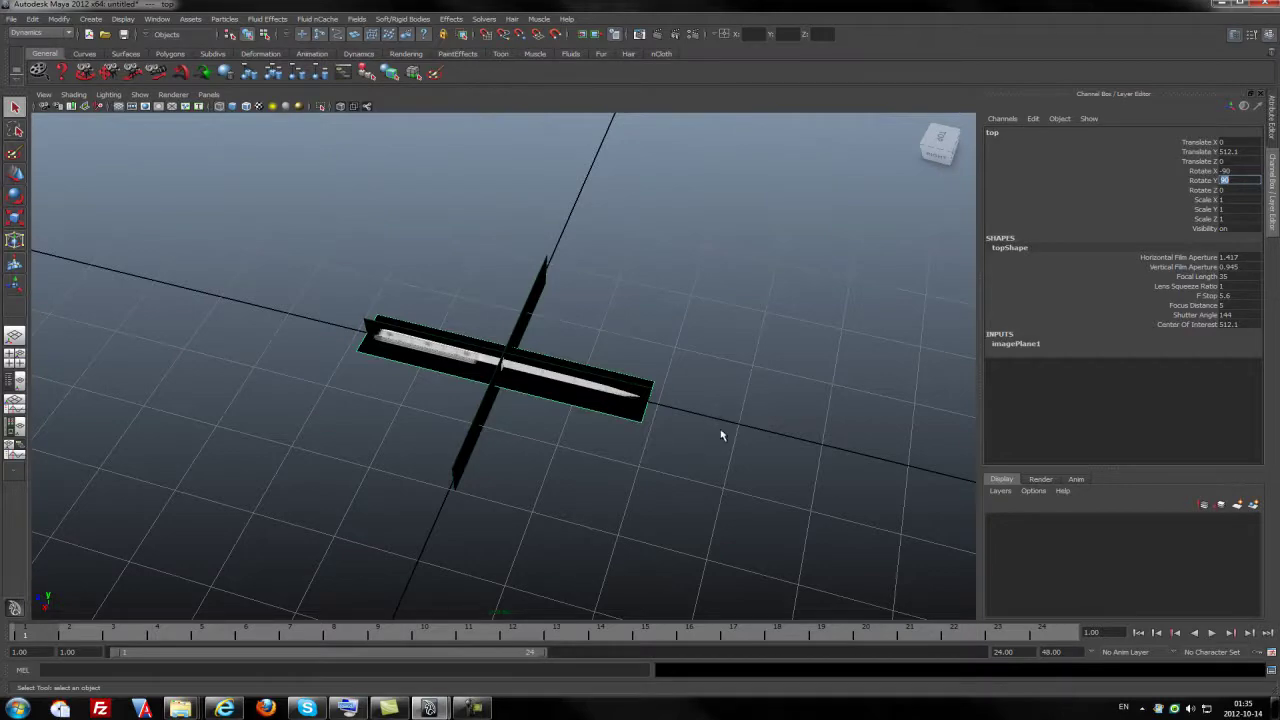
pyautogui.moveTo(726, 445)
pyautogui.keyDown('alt'); pyautogui.mouseDown()
pyautogui.moveTo(594, 366)
pyautogui.moveTo(640, 368)
pyautogui.moveTo(651, 403)
pyautogui.moveTo(570, 416)
pyautogui.moveTo(523, 403)
pyautogui.moveTo(420, 423)
pyautogui.moveTo(429, 400)
pyautogui.moveTo(609, 397)
pyautogui.moveTo(586, 394)
pyautogui.moveTo(610, 382)
pyautogui.moveTo(597, 374)
pyautogui.moveTo(583, 434)
pyautogui.moveTo(746, 449)
pyautogui.moveTo(649, 429)
pyautogui.moveTo(666, 429)
pyautogui.moveTo(540, 463)
pyautogui.moveTo(680, 429)
pyautogui.moveTo(686, 414)
pyautogui.moveTo(623, 471)
pyautogui.moveTo(643, 480)
pyautogui.moveTo(630, 445)
pyautogui.mouseUp(); pyautogui.keyUp('alt')
pyautogui.scroll(2, 598, 440)
pyautogui.scroll(2, 596, 438)
pyautogui.scroll(-2, 594, 440)
pyautogui.scroll(-3, 641, 480)
pyautogui.scroll(-2, 641, 480)
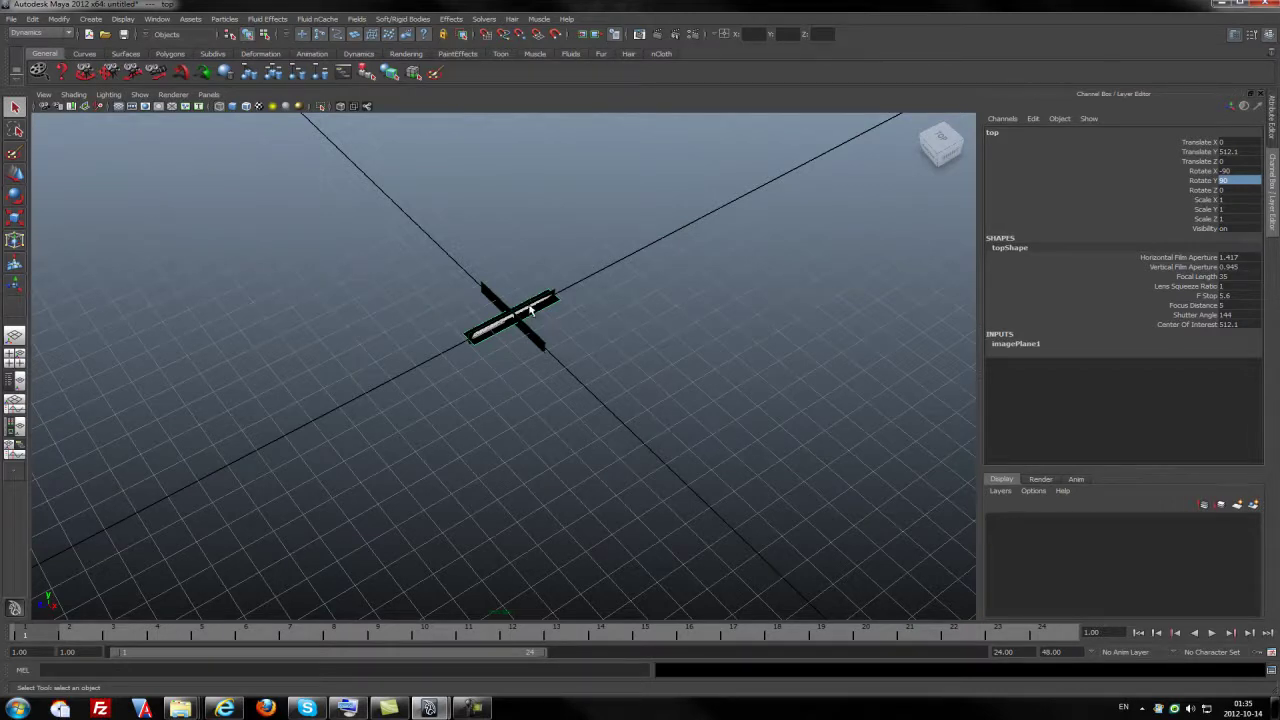
# - In Grid Options set 256-unit size, lines every 256 and 64 subdivisions, then apply
pyautogui.click(92, 20)
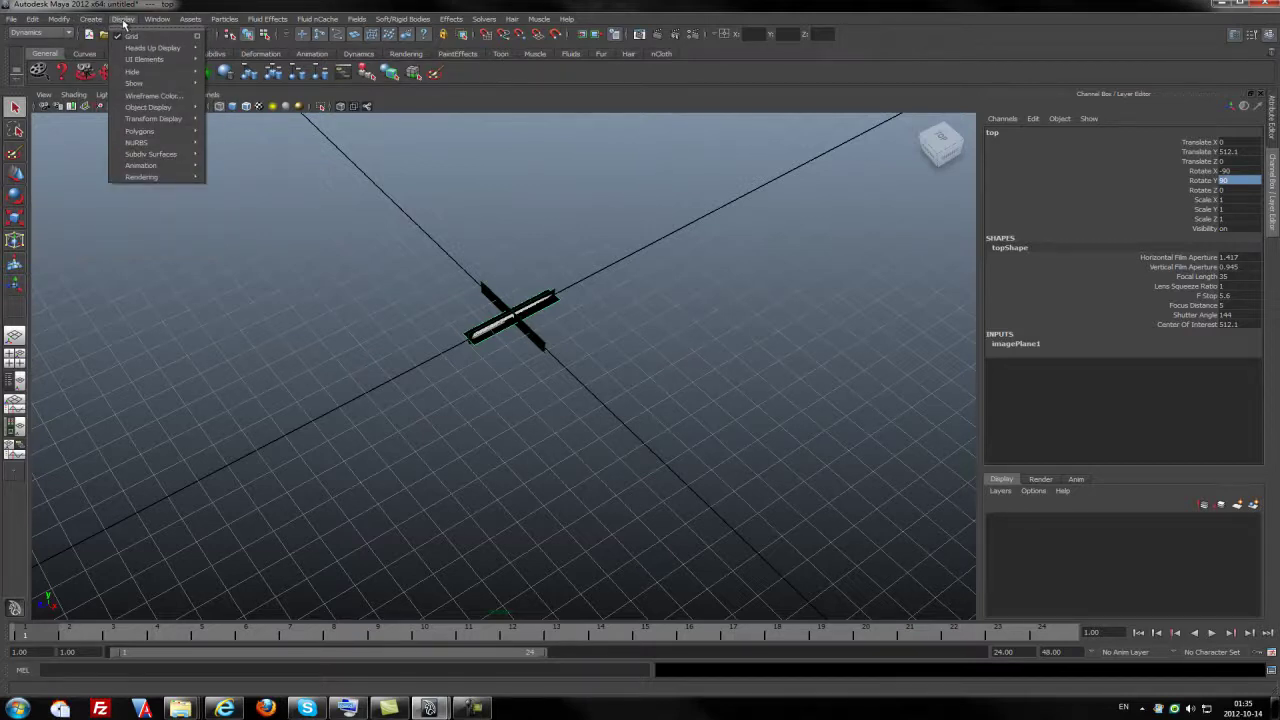
pyautogui.click(197, 36)
pyautogui.moveTo(987, 152); pyautogui.dragTo(883, 247)
pyautogui.press('Tab')
pyautogui.press('Tab')
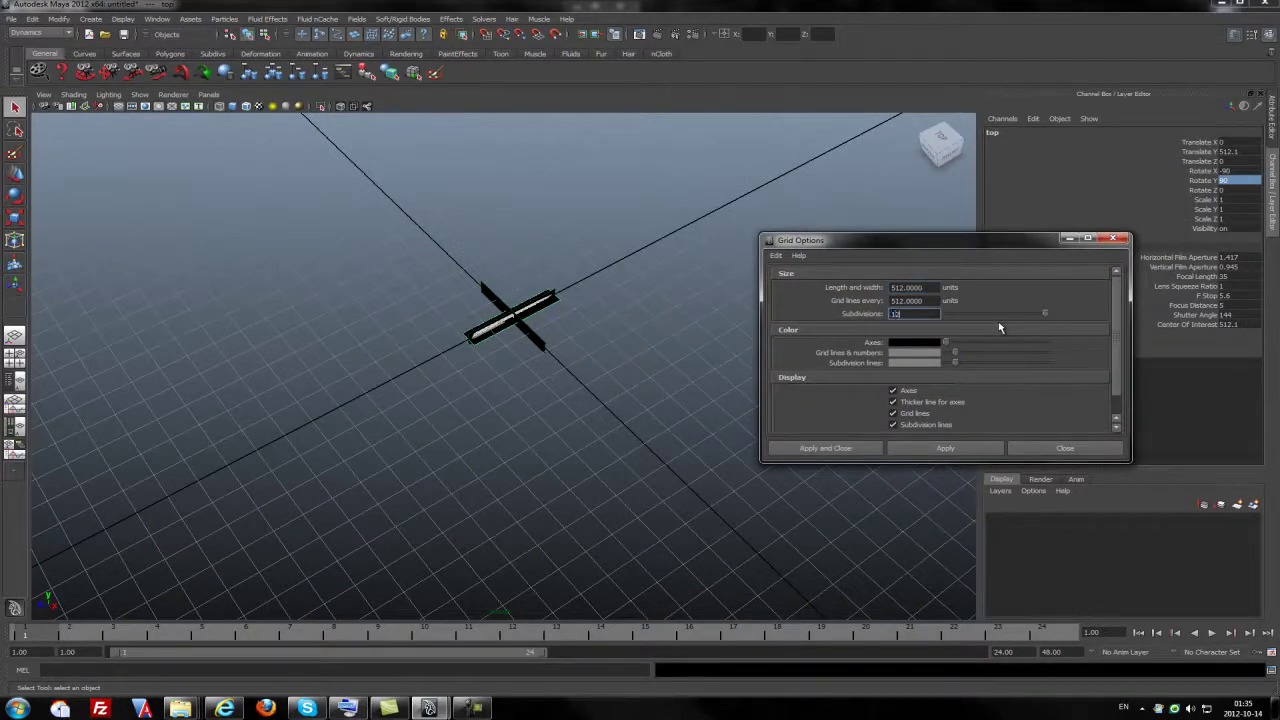
pyautogui.press('BackSpace')
pyautogui.hotkey('shift', 'Tab')
pyautogui.write('2')
pyautogui.hotkey('shift', 'Tab')
pyautogui.write('256')
pyautogui.click(860, 447)
# - Orbit close to the knife plane and reopen the Grid Options
pyautogui.moveTo(760, 455)
pyautogui.keyDown('alt'); pyautogui.mouseDown()
pyautogui.moveTo(658, 446)
pyautogui.moveTo(740, 420)
pyautogui.moveTo(497, 434)
pyautogui.moveTo(563, 417)
pyautogui.moveTo(496, 375)
pyautogui.moveTo(534, 406)
pyautogui.moveTo(614, 420)
pyautogui.mouseUp(); pyautogui.keyUp('alt')
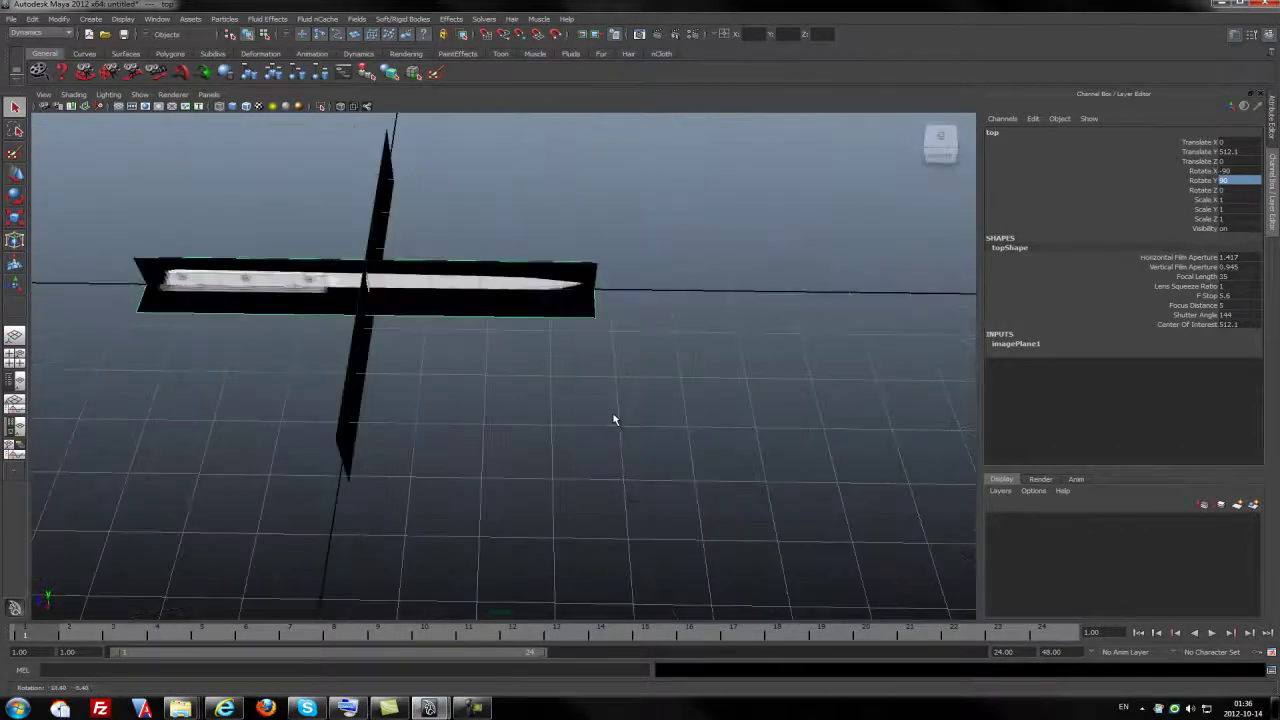
pyautogui.click(152, 22)
pyautogui.click(196, 38)
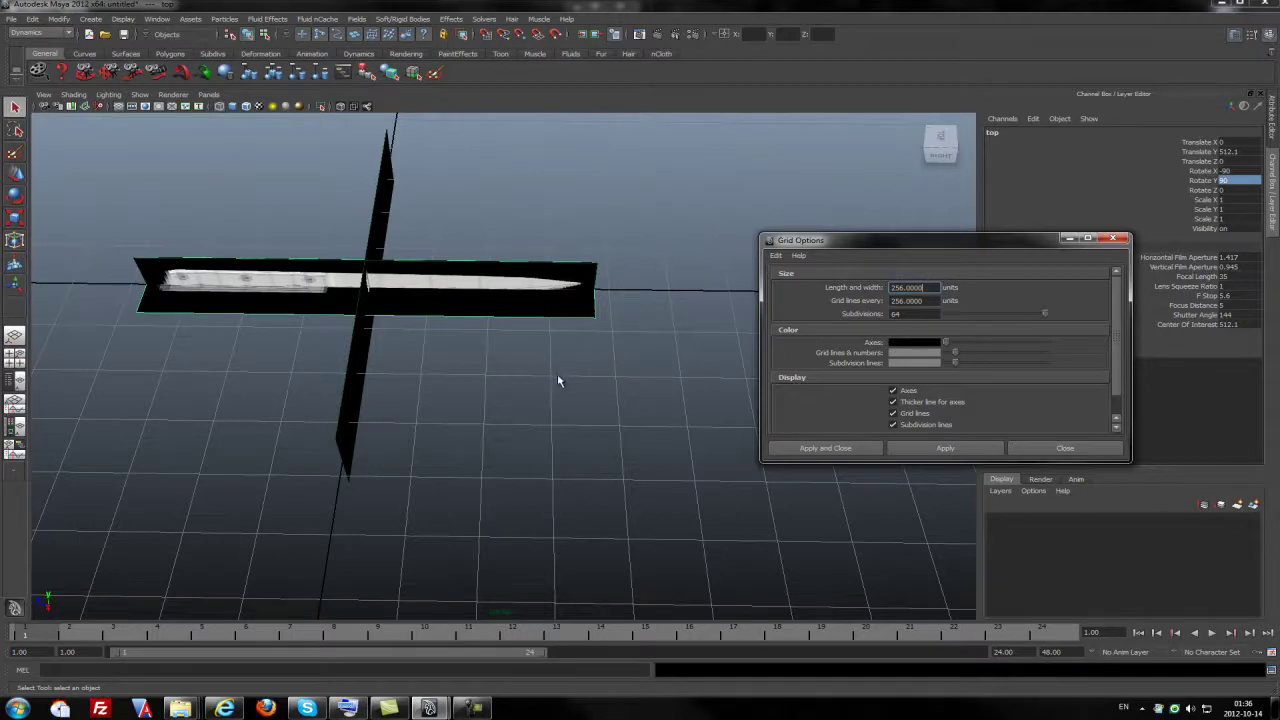
# - Orbit and zoom the perspective view to look down on the knife planes
pyautogui.moveTo(556, 375)
pyautogui.keyDown('alt'); pyautogui.mouseDown()
pyautogui.moveTo(559, 331)
pyautogui.moveTo(563, 428)
pyautogui.mouseUp(); pyautogui.keyUp('alt')
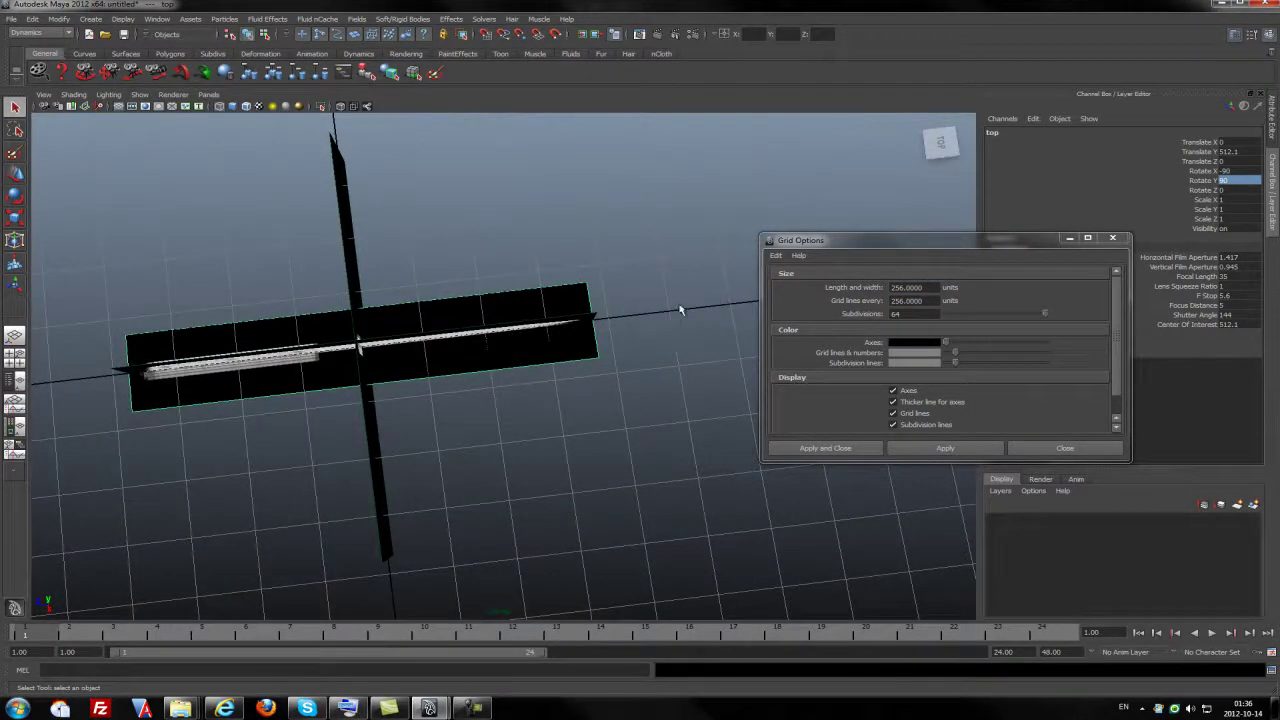
pyautogui.moveTo(641, 406)
pyautogui.keyDown('alt'); pyautogui.mouseDown()
pyautogui.moveTo(589, 400)
pyautogui.moveTo(463, 309)
pyautogui.mouseUp(); pyautogui.keyUp('alt')
pyautogui.scroll(-5, 465, 311)
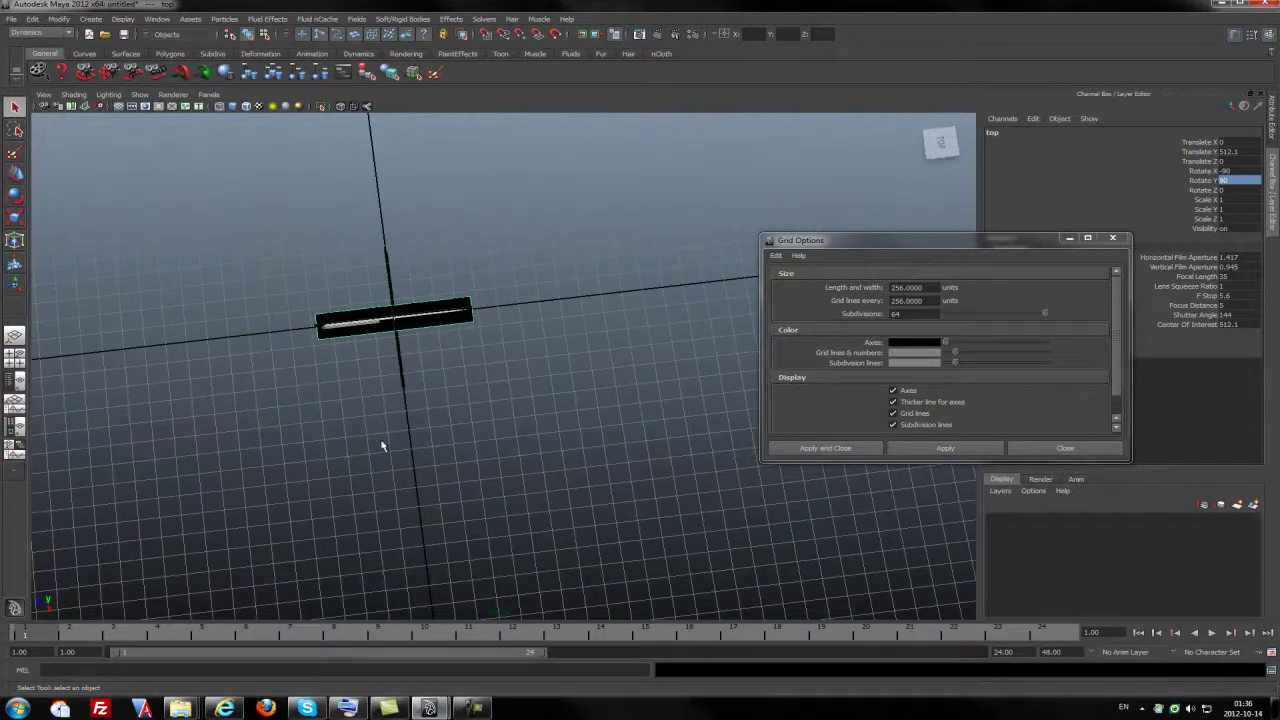
pyautogui.scroll(5, 522, 397)
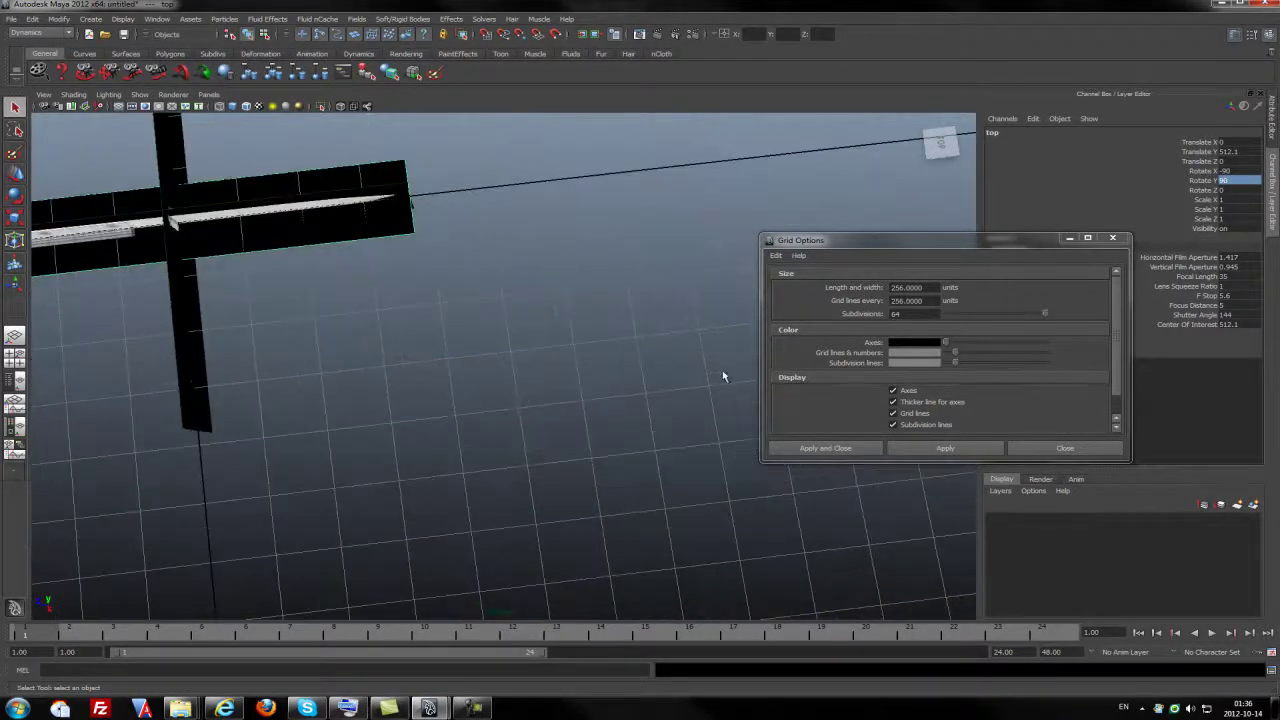
pyautogui.moveTo(588, 349)
pyautogui.keyDown('alt'); pyautogui.mouseDown()
pyautogui.moveTo(534, 283)
pyautogui.moveTo(543, 371)
pyautogui.moveTo(441, 334)
pyautogui.moveTo(471, 309)
pyautogui.moveTo(463, 331)
pyautogui.moveTo(473, 322)
pyautogui.mouseUp(); pyautogui.keyUp('alt')
# - Show top, front, side and perspective views together and zoom in on the knife
pyautogui.press('space')
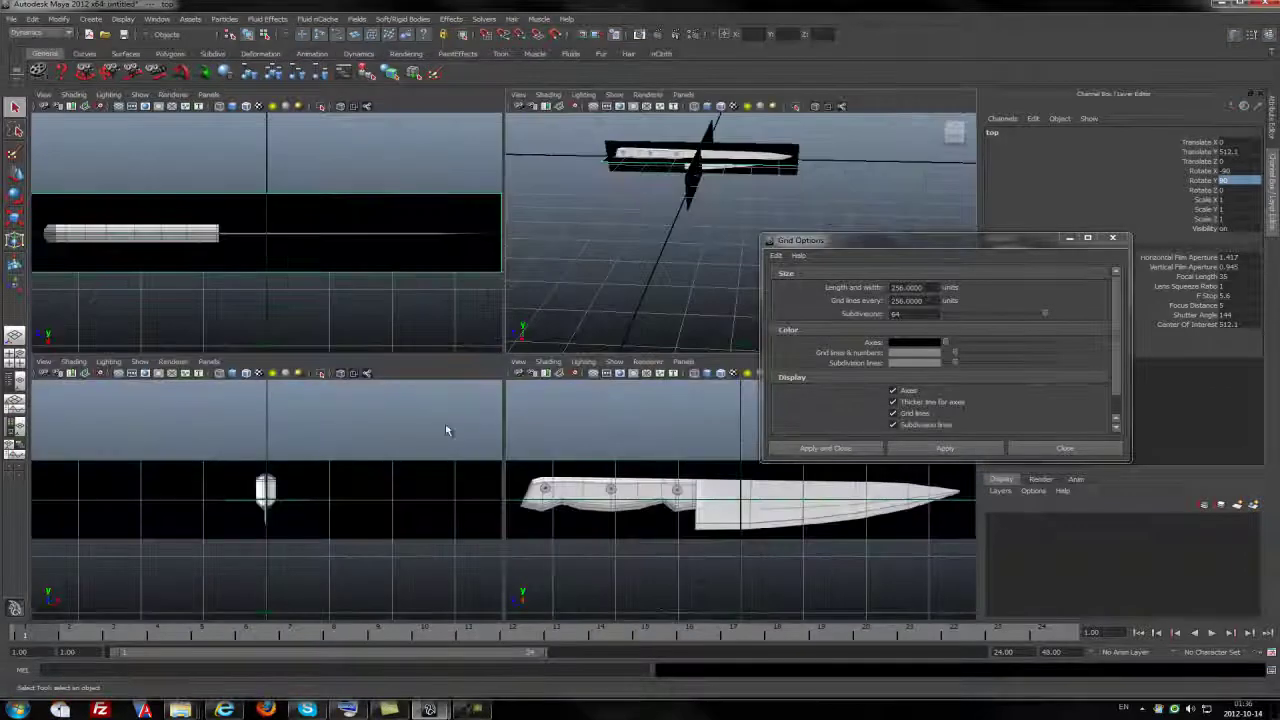
pyautogui.scroll(2, 392, 474)
pyautogui.scroll(-1, 392, 474)
pyautogui.scroll(2, 672, 514)
pyautogui.scroll(2, 668, 510)
pyautogui.scroll(2, 658, 500)
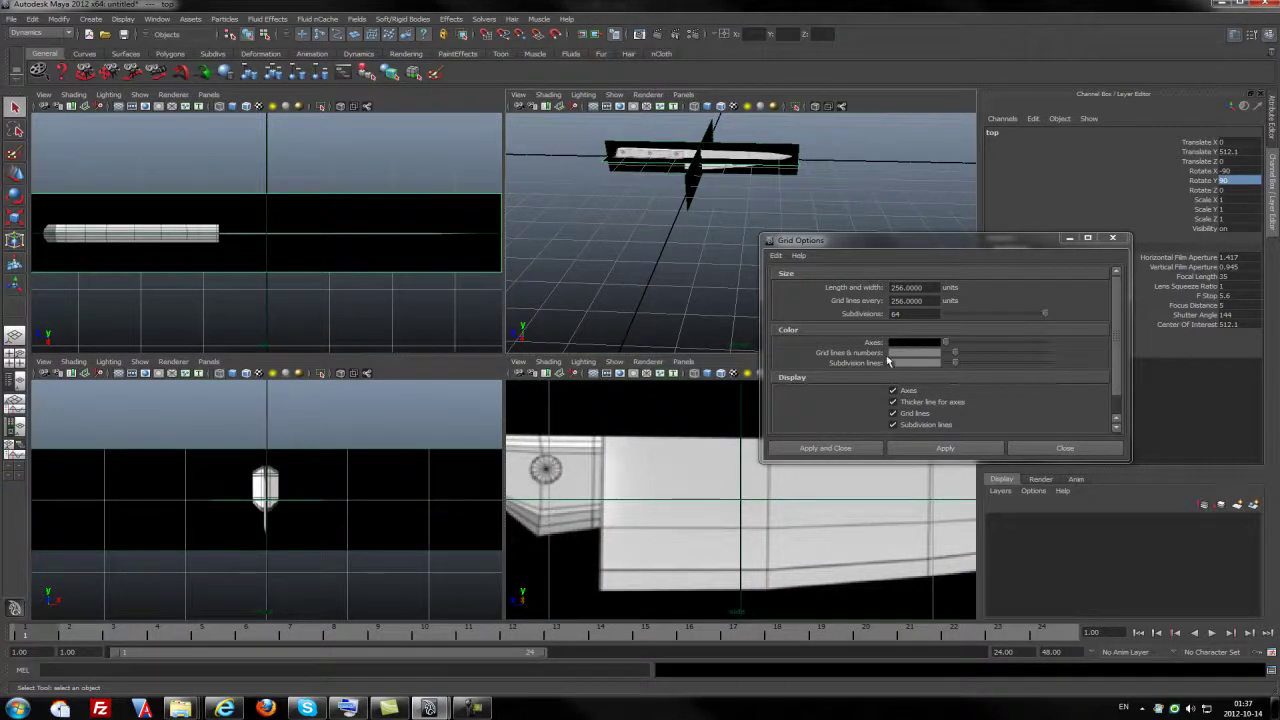
# - Darken the grid line colour and turn subdivision lines dark blue, apply, then close Grid Options
pyautogui.click(926, 353)
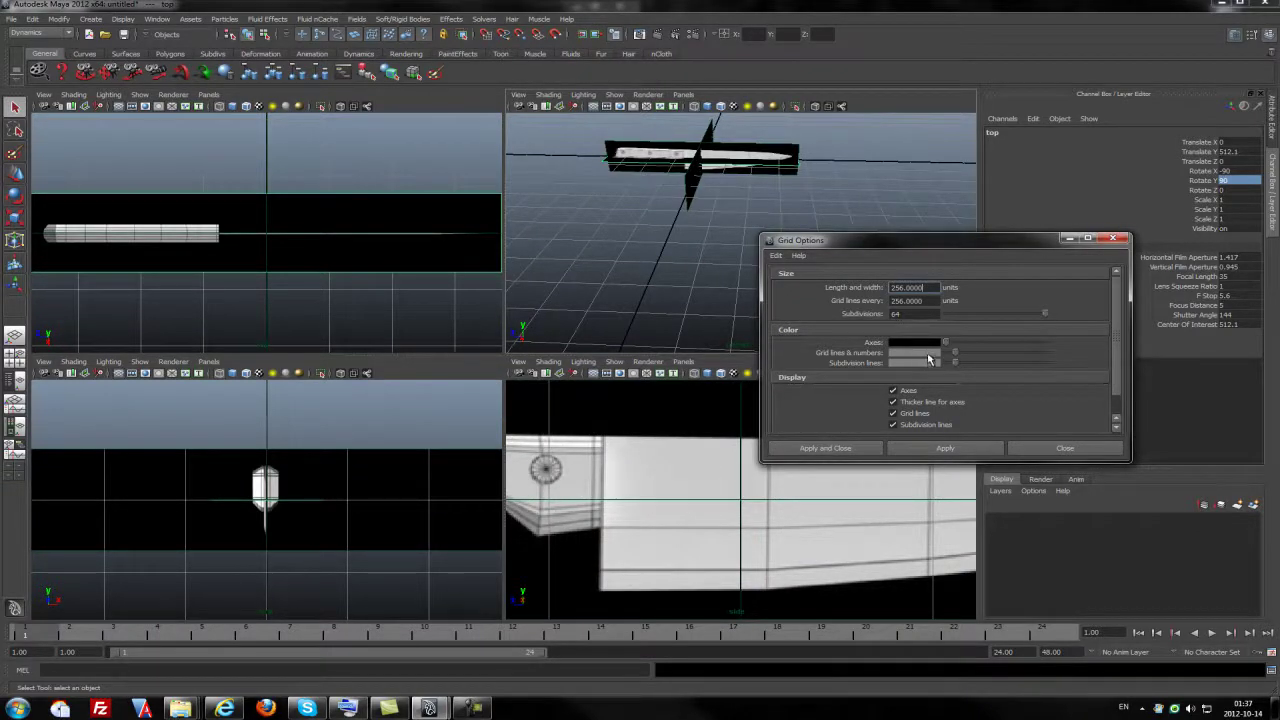
pyautogui.moveTo(957, 357); pyautogui.dragTo(948, 360)
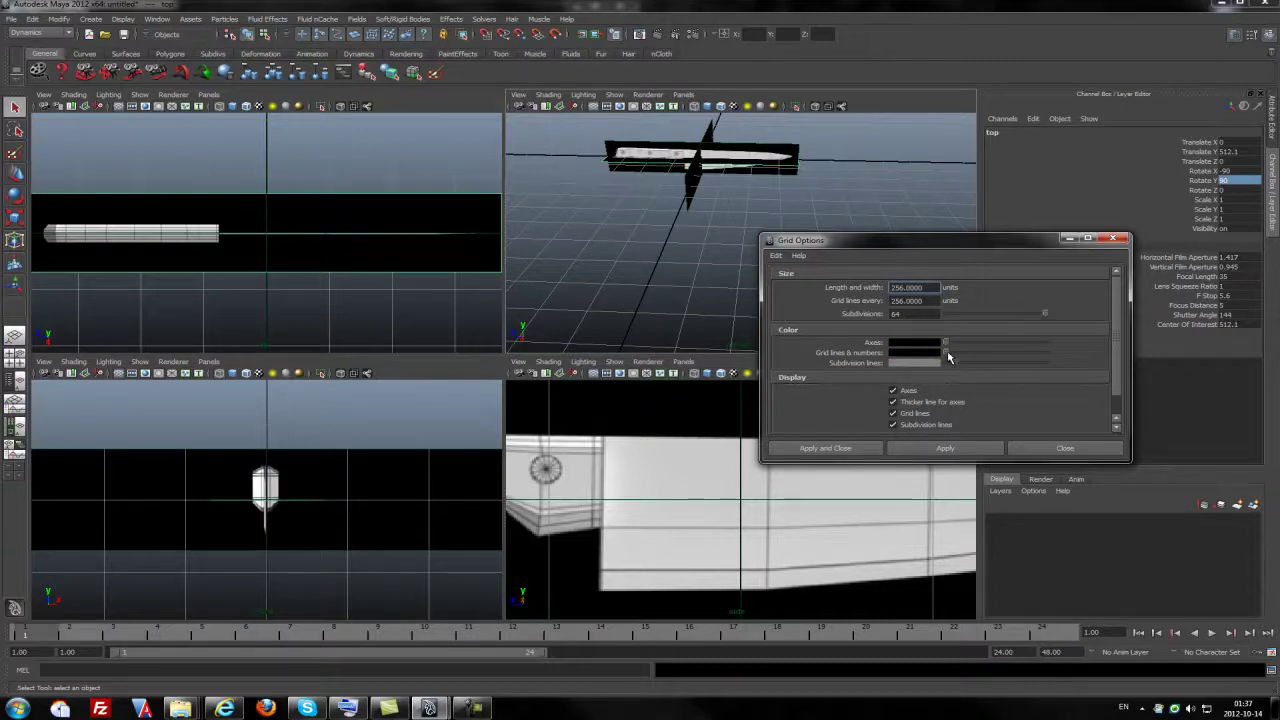
pyautogui.moveTo(948, 357); pyautogui.dragTo(962, 368)
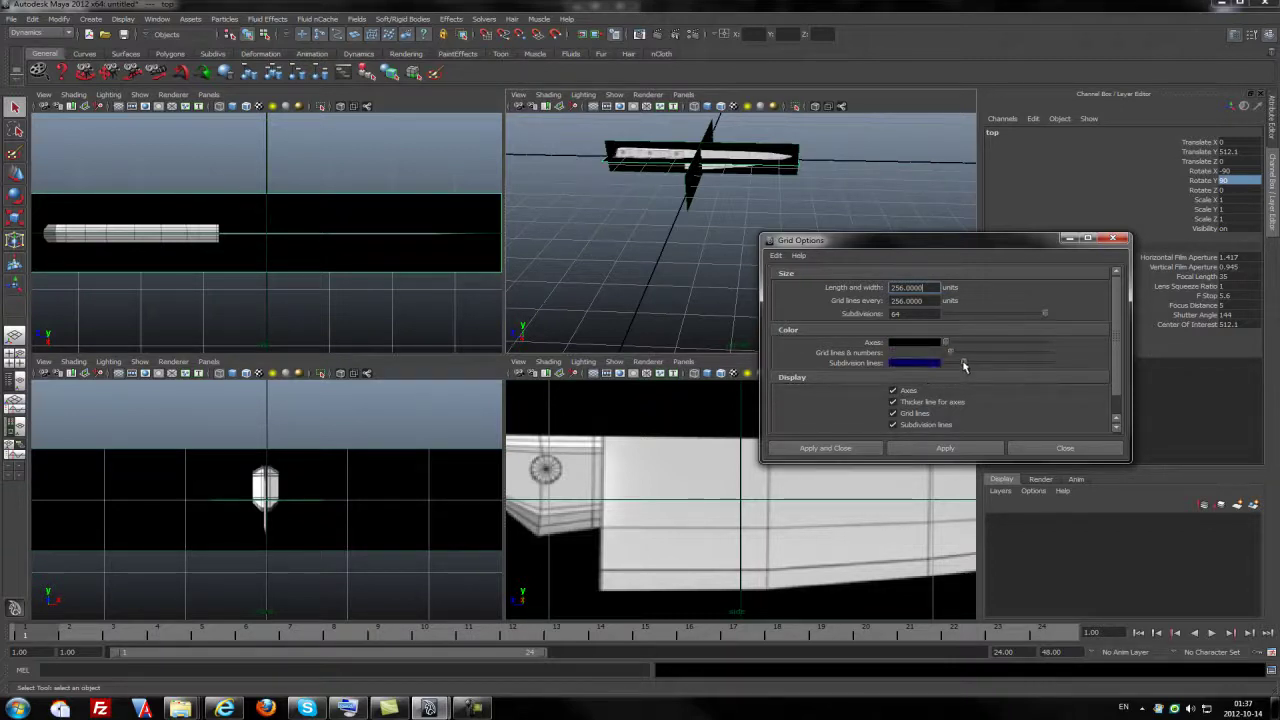
pyautogui.click(930, 447)
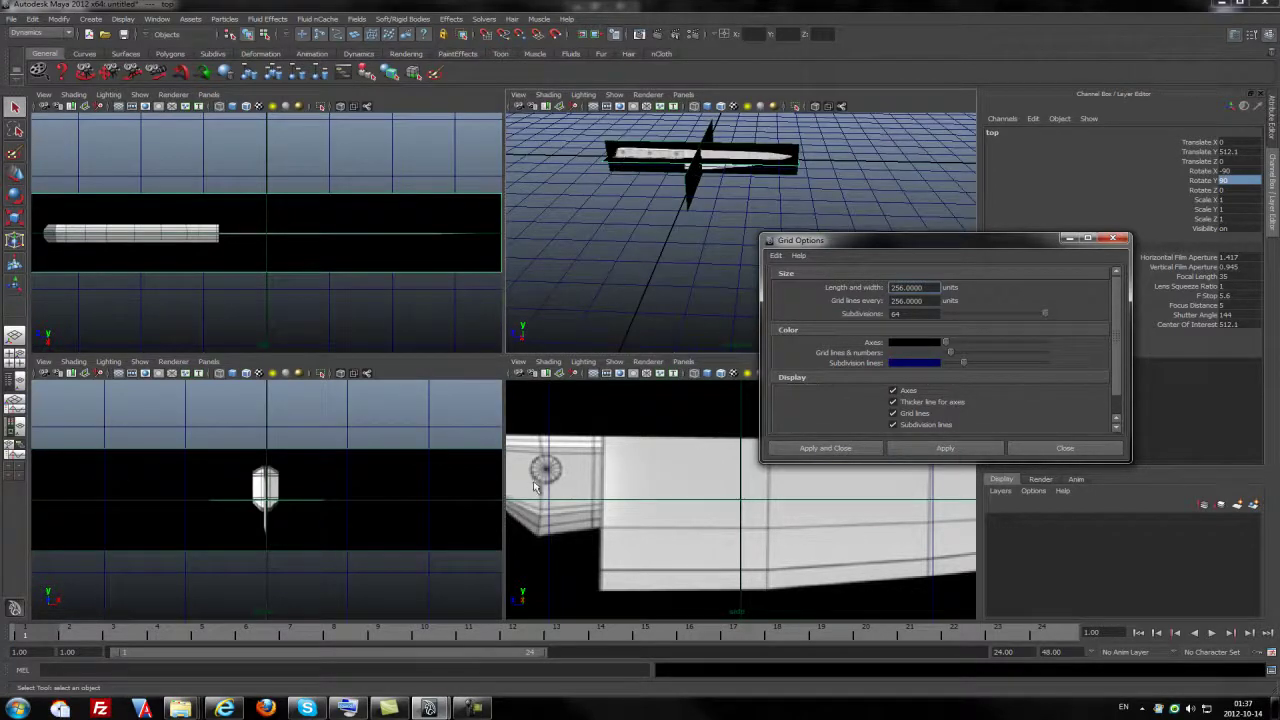
pyautogui.scroll(-5, 662, 504)
pyautogui.scroll(3, 663, 505)
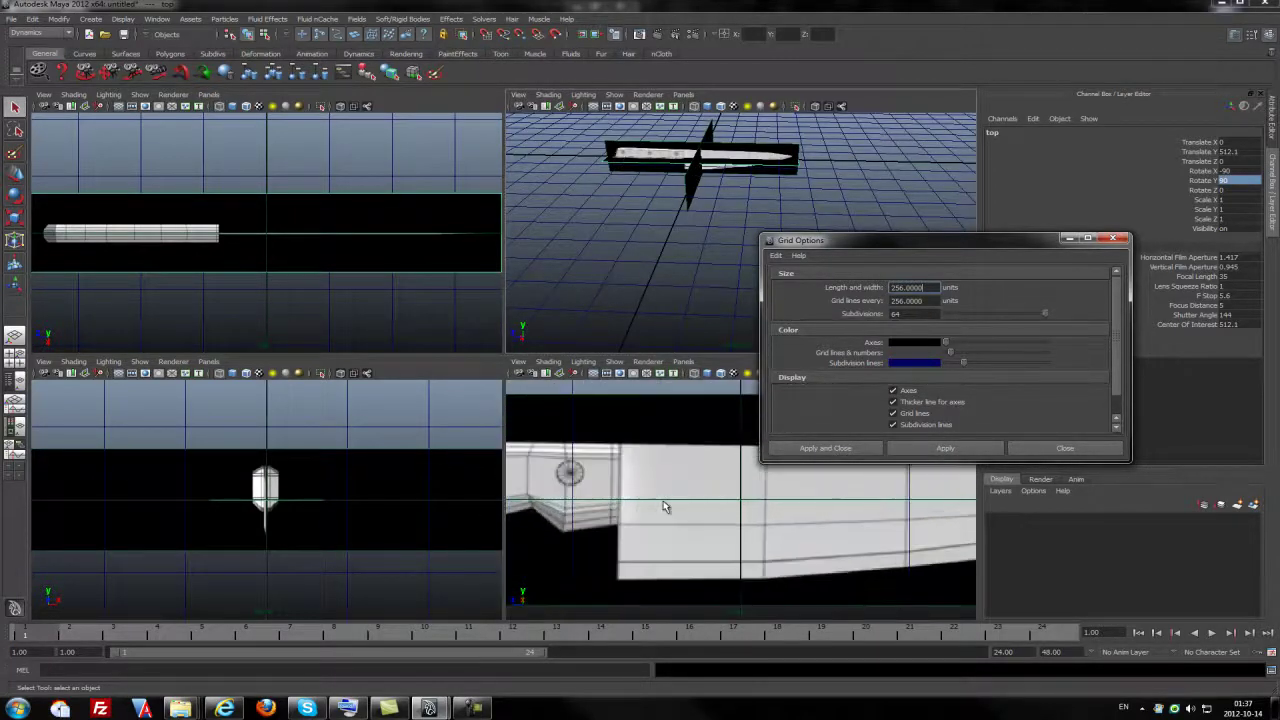
pyautogui.moveTo(663, 500)
pyautogui.keyDown('alt'); pyautogui.mouseDown(button='middle')
pyautogui.moveTo(773, 488)
pyautogui.moveTo(702, 500)
pyautogui.mouseUp(button='middle'); pyautogui.keyUp('alt')
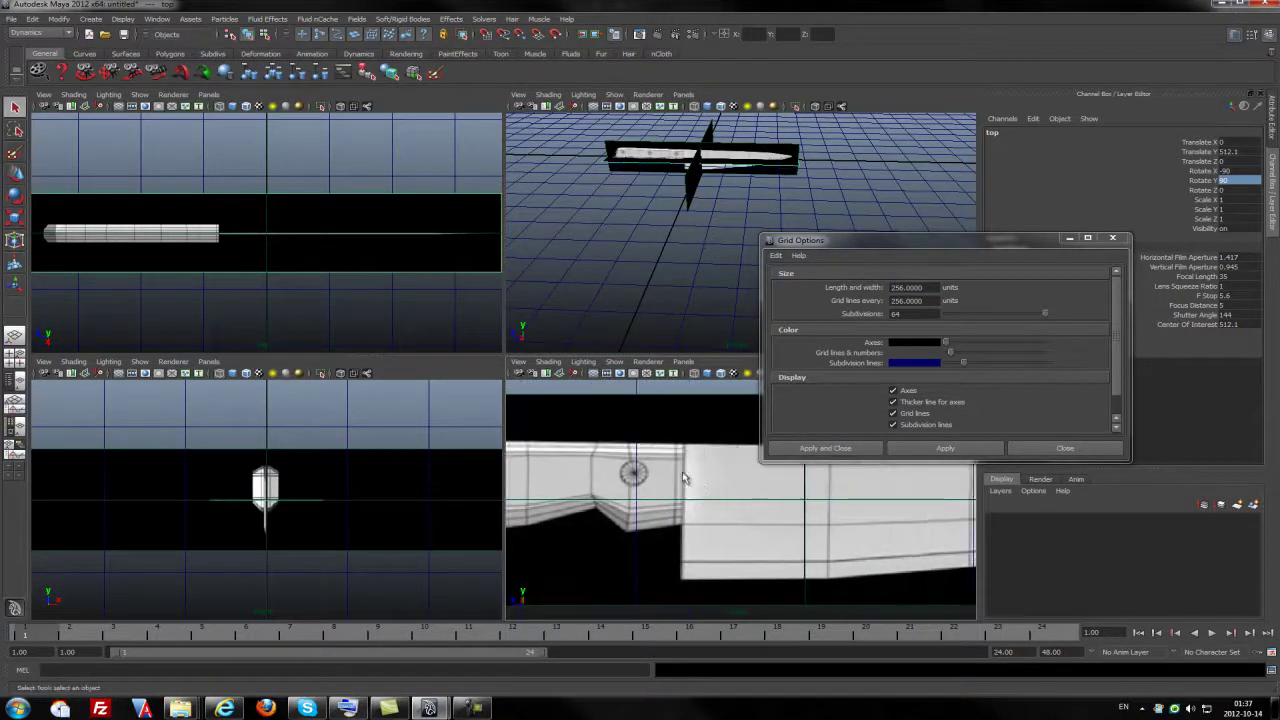
pyautogui.click(1058, 450)
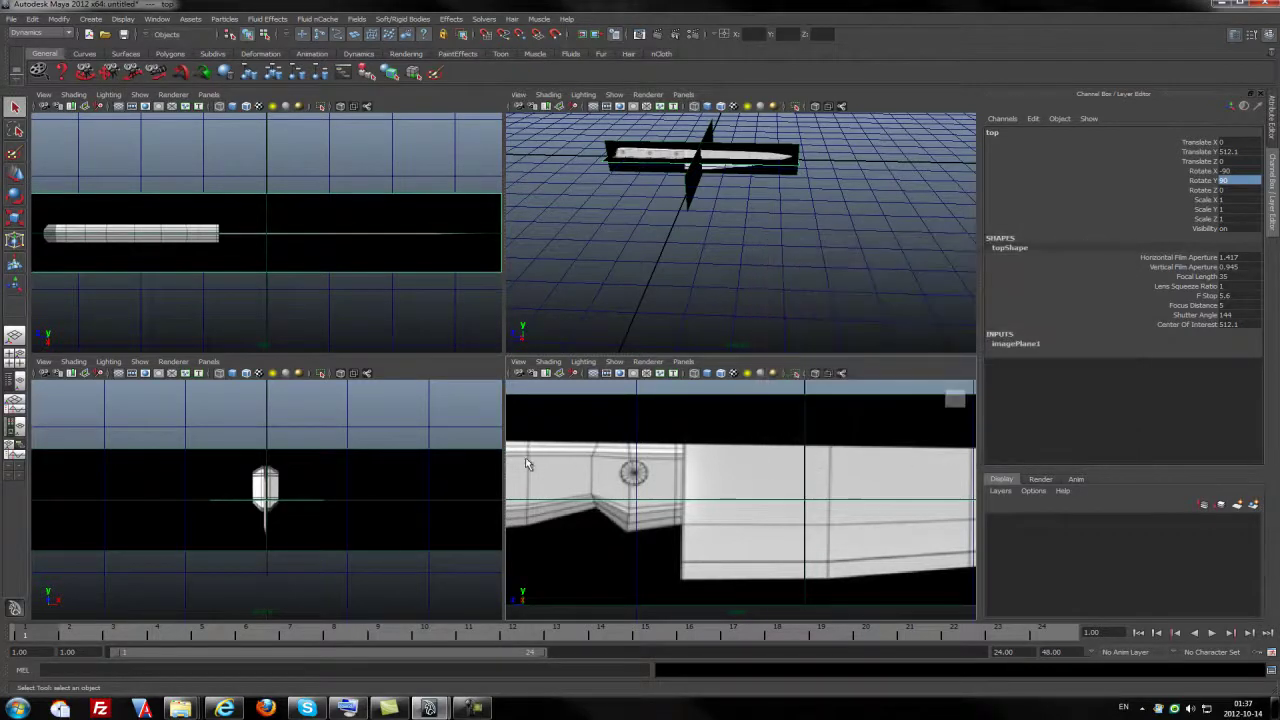
# - Zoom out, maximise the perspective panel, and orbit down to a low angle on the knife planes
pyautogui.scroll(-1, 700, 495)
pyautogui.scroll(-1, 700, 495)
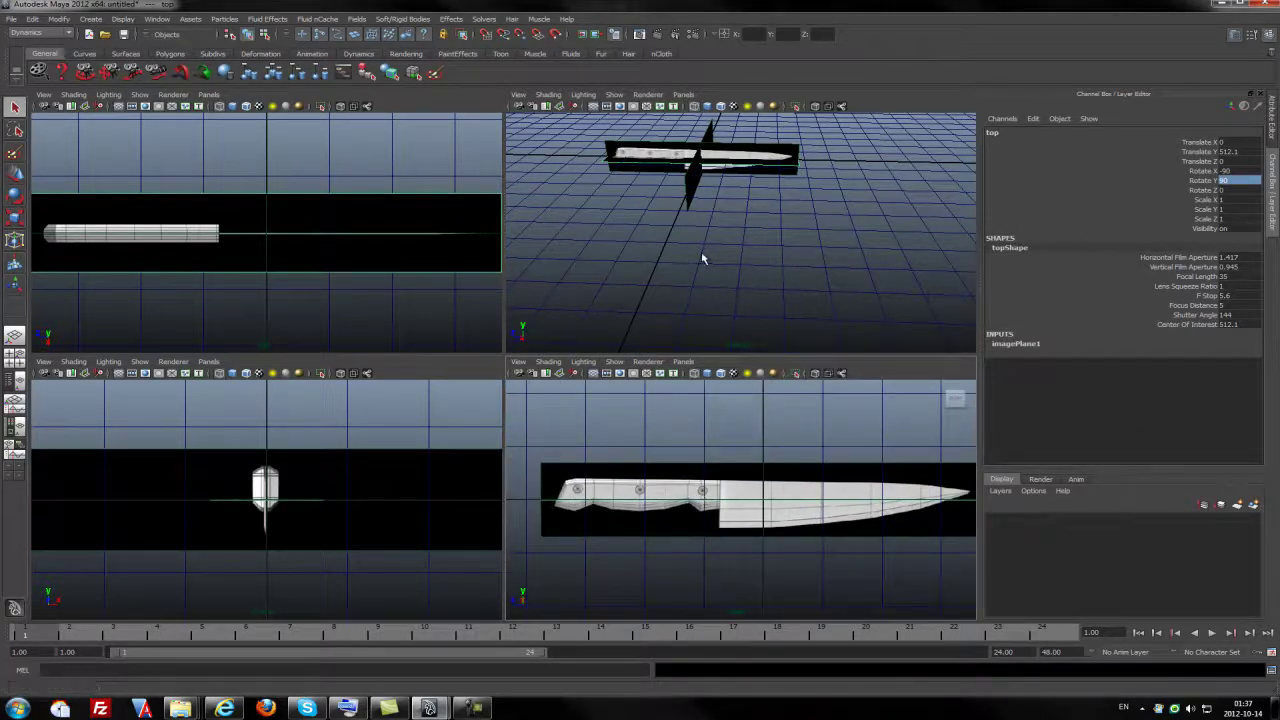
pyautogui.scroll(-1, 706, 251)
pyautogui.keyDown('alt'); pyautogui.moveTo(703, 251); pyautogui.dragTo(800, 203); pyautogui.keyUp('alt')
pyautogui.press('space')
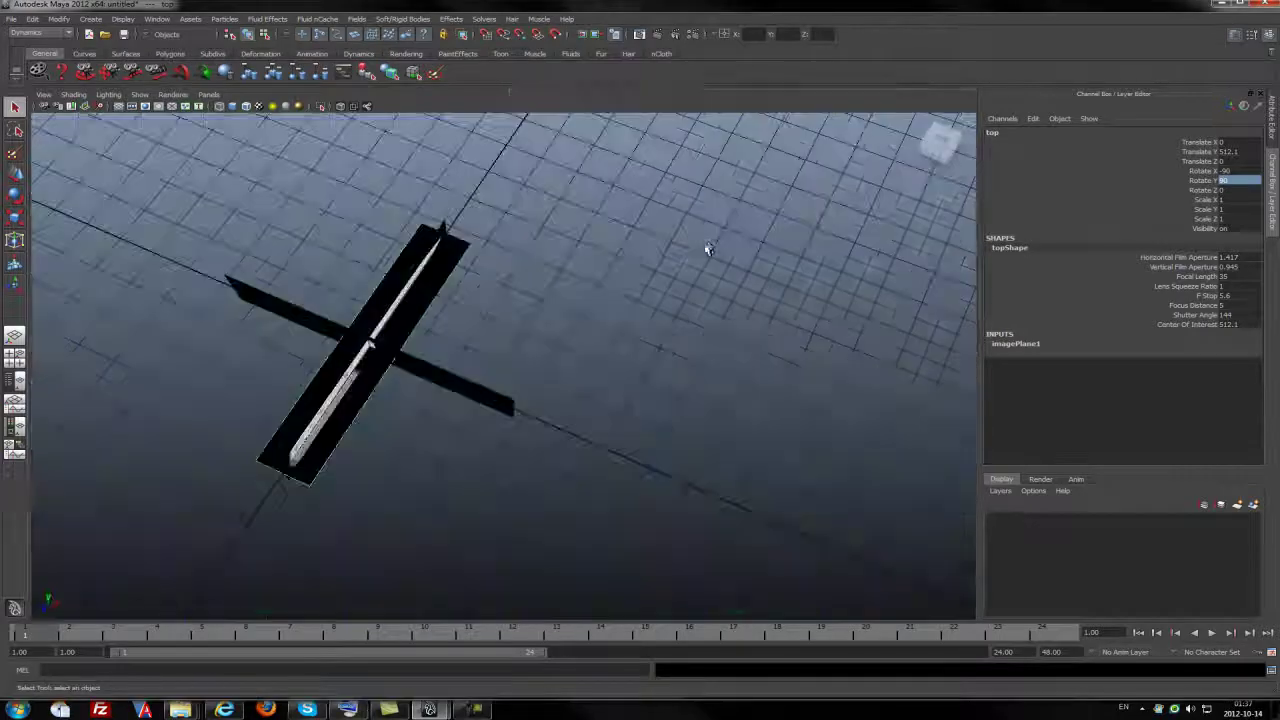
pyautogui.moveTo(709, 246)
pyautogui.keyDown('alt'); pyautogui.mouseDown()
pyautogui.moveTo(540, 249)
pyautogui.moveTo(466, 223)
pyautogui.moveTo(583, 337)
pyautogui.moveTo(563, 371)
pyautogui.moveTo(617, 440)
pyautogui.moveTo(457, 394)
pyautogui.moveTo(468, 400)
pyautogui.moveTo(451, 363)
pyautogui.moveTo(506, 429)
pyautogui.moveTo(601, 385)
pyautogui.moveTo(471, 403)
pyautogui.moveTo(513, 394)
pyautogui.mouseUp(); pyautogui.keyUp('alt')
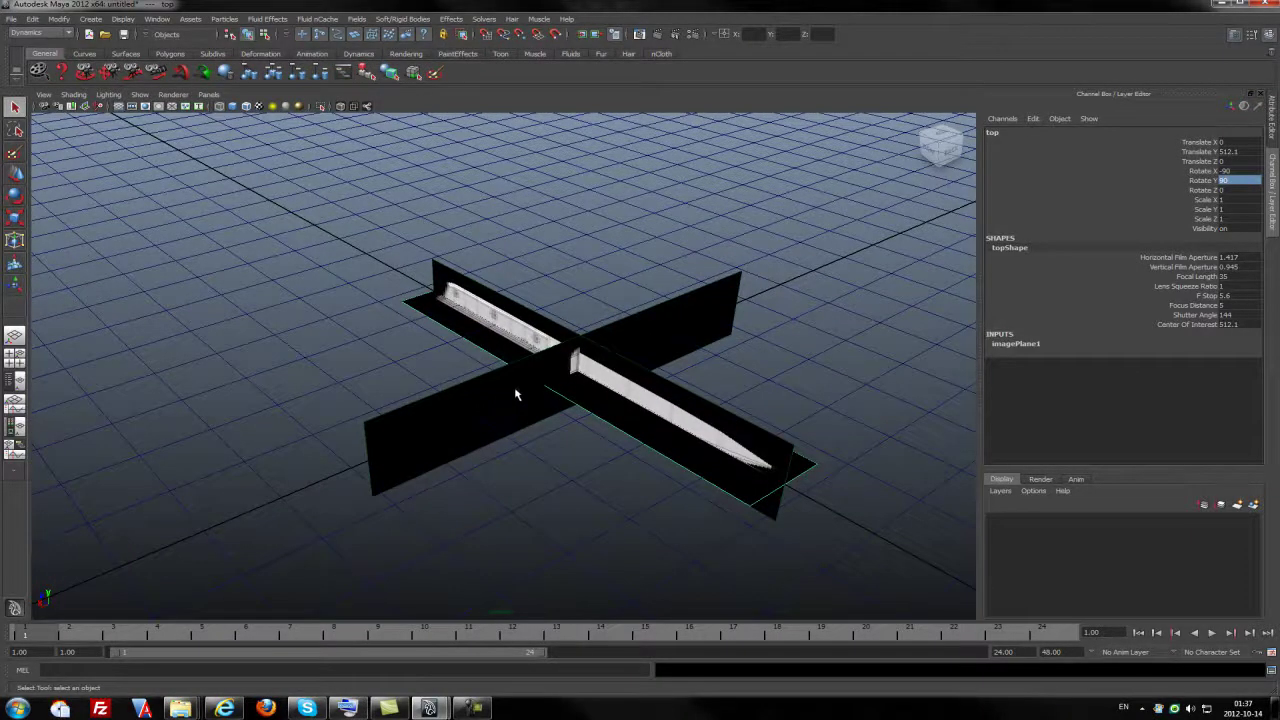